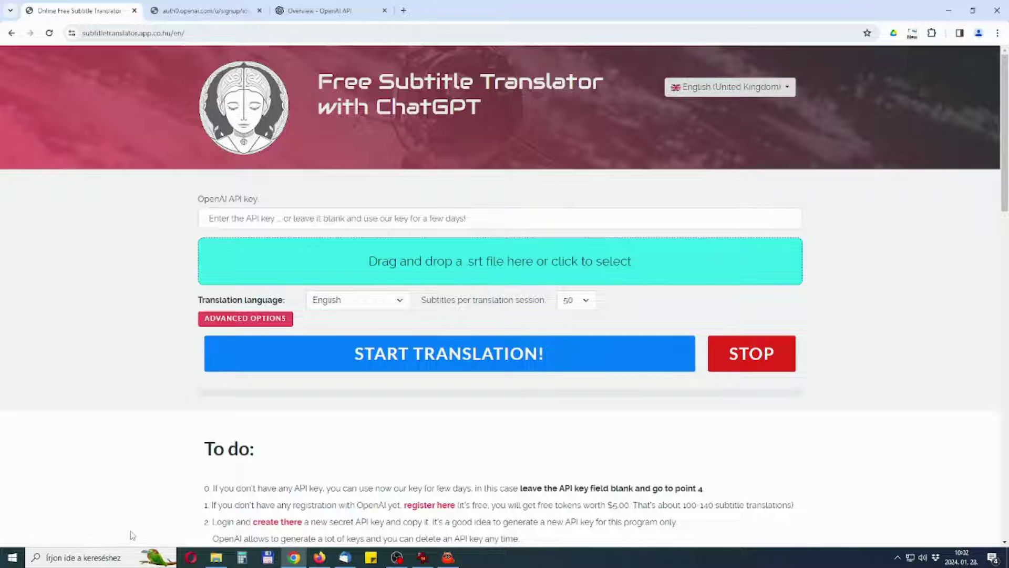
Bring the Firefox window with the empty ChatGPT 4 chat in front of the translator page.
left_click(319, 557)
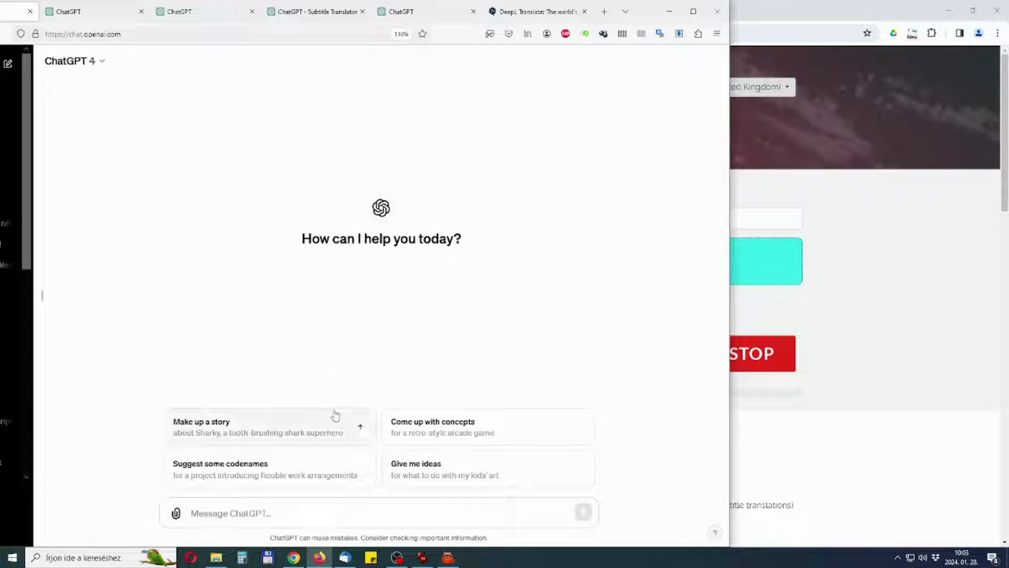
Send the Sharky story suggestion, then look over the DeepL subtitle translation tab.
left_click(256, 427)
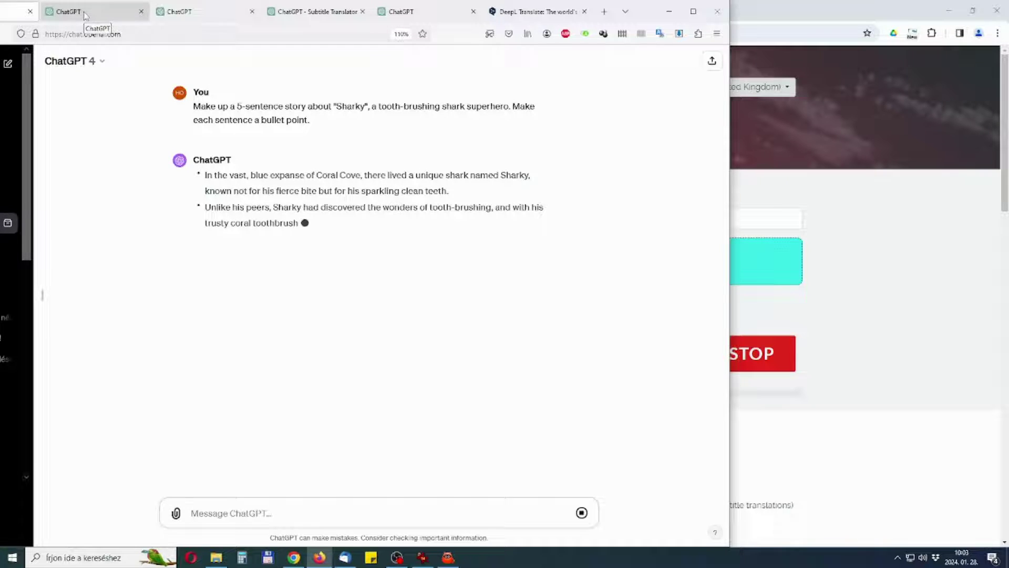
left_click(531, 11)
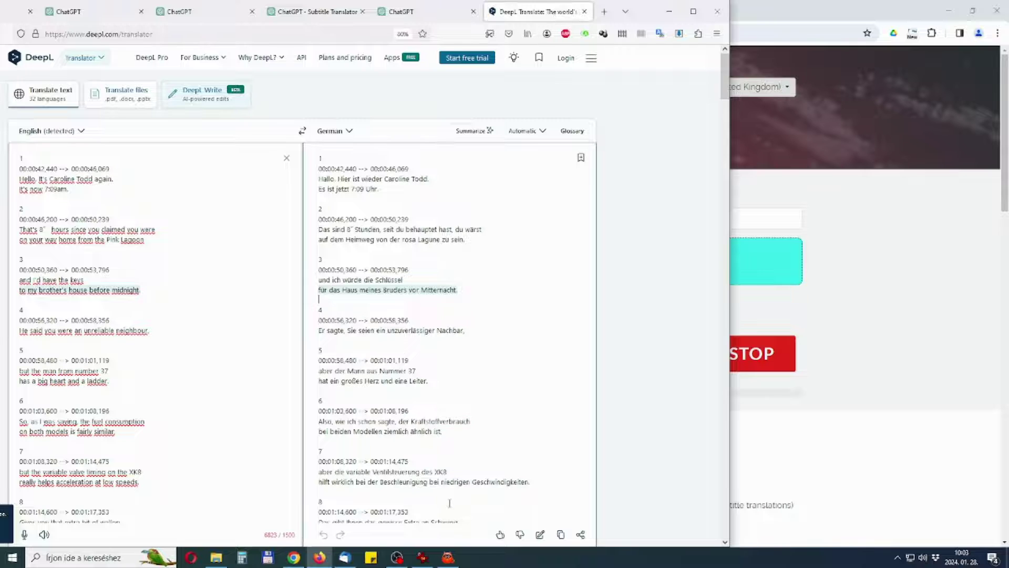
scroll(450, 503, "down", 3)
scroll(450, 503, "up", 3)
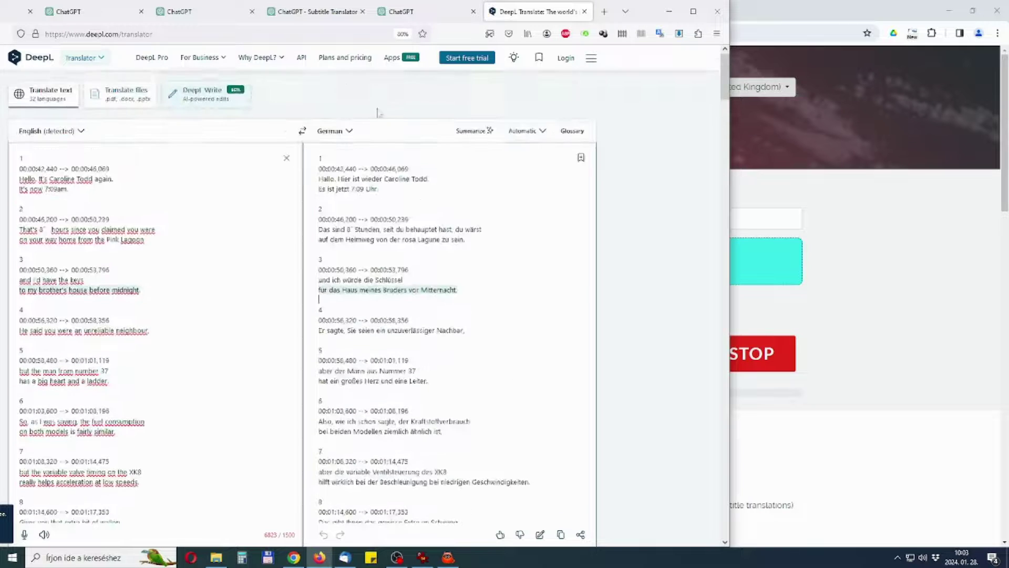
Review the German subtitle translation through entry 29 and its content-policy warning.
left_click(68, 12)
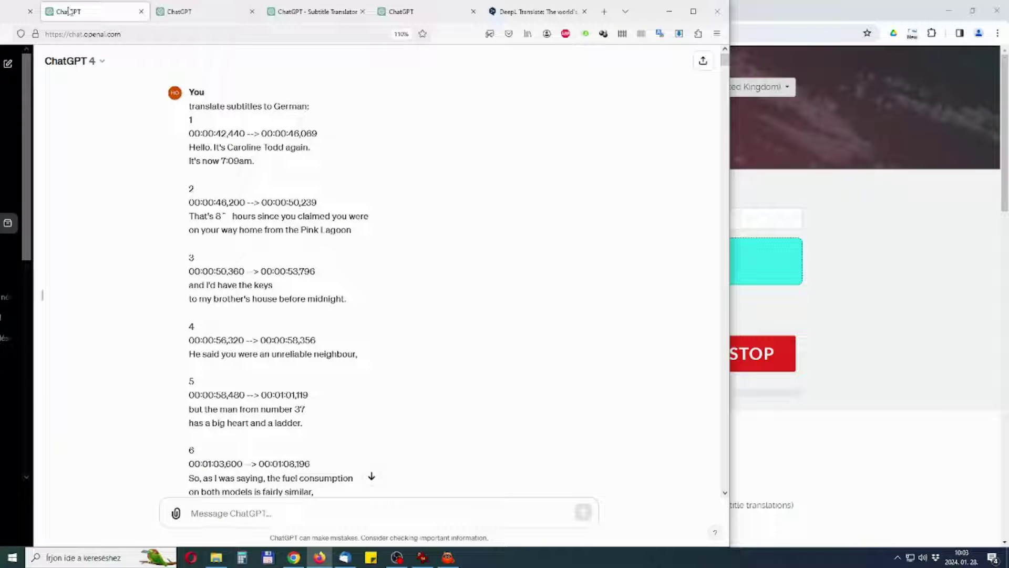
scroll(420, 223, "down", 10)
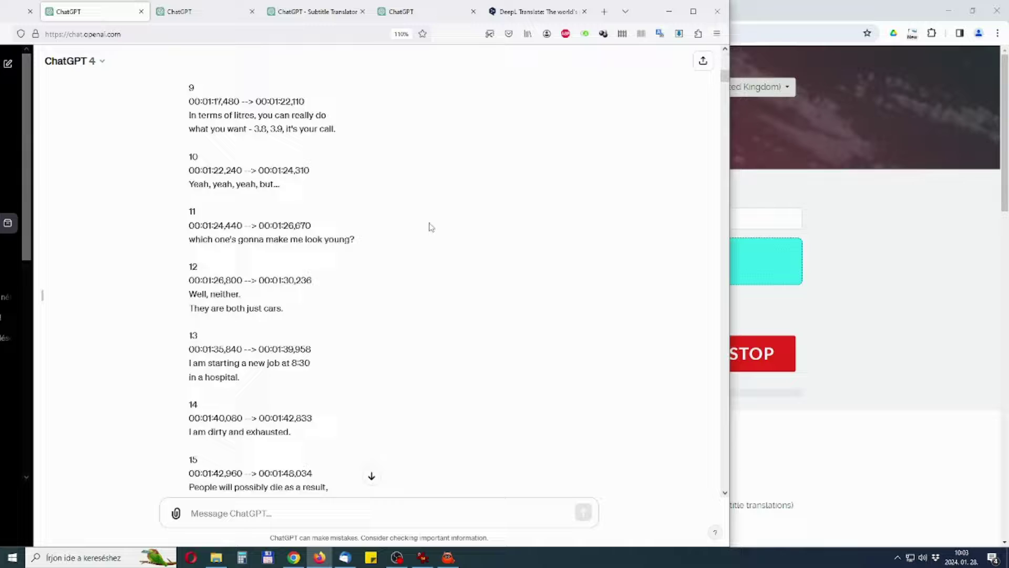
scroll(431, 227, "down", 20)
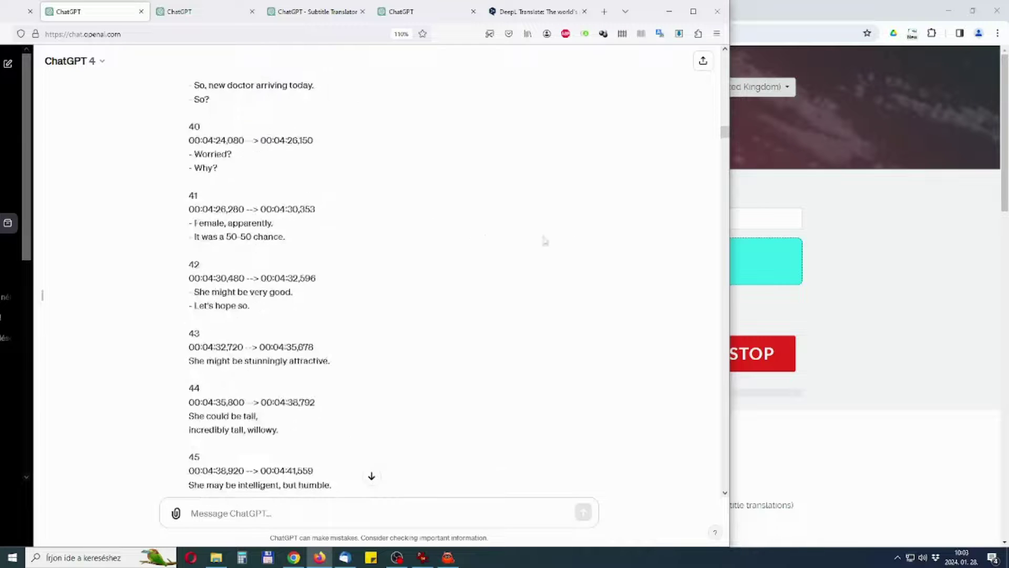
left_click(372, 477)
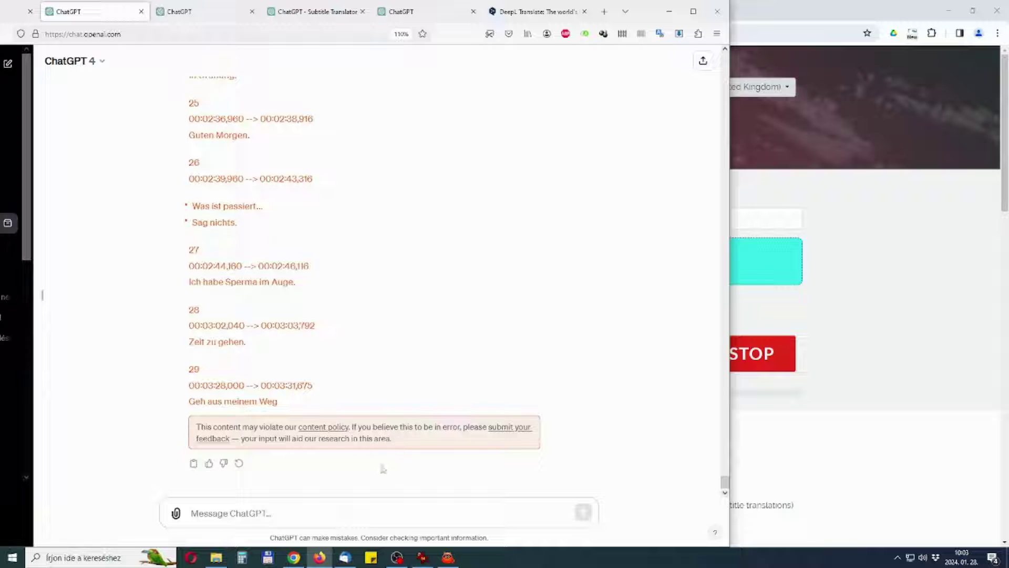
scroll(381, 269, "up", 6)
scroll(380, 269, "down", 5)
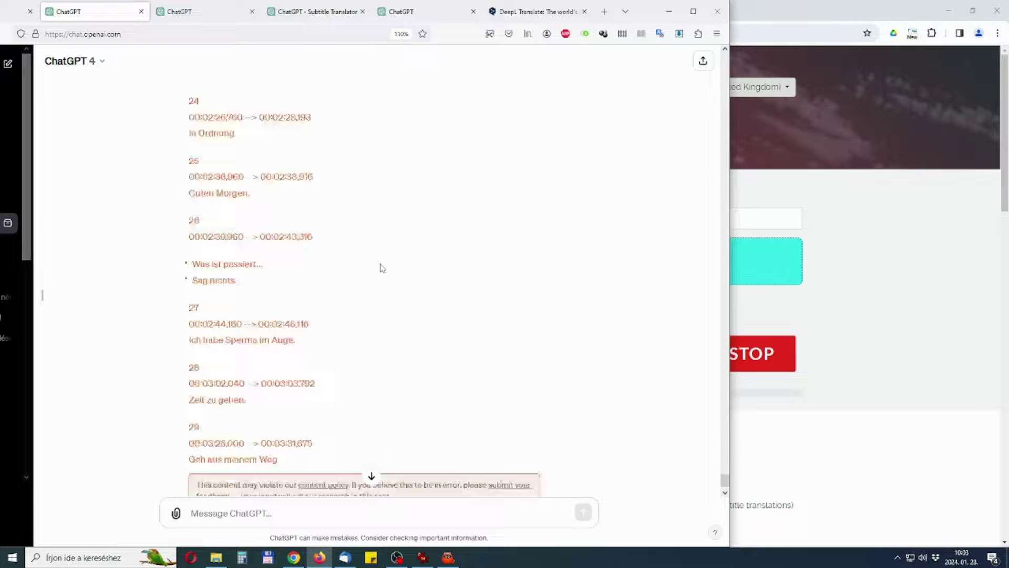
scroll(382, 268, "down", 1)
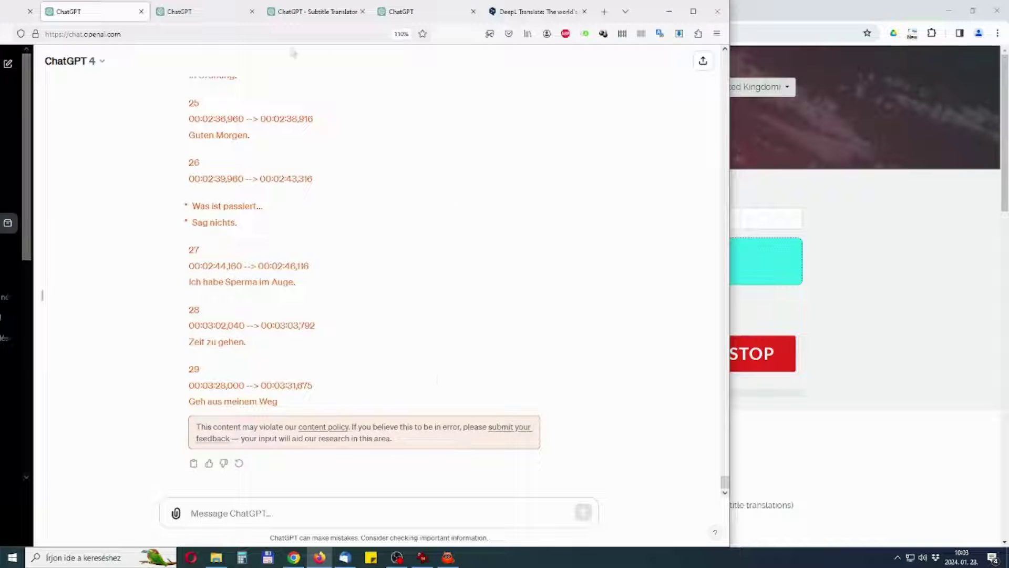
Open the Subtitle Translator GPT, then review the chat with the partly translated German SRT.
left_click(191, 16)
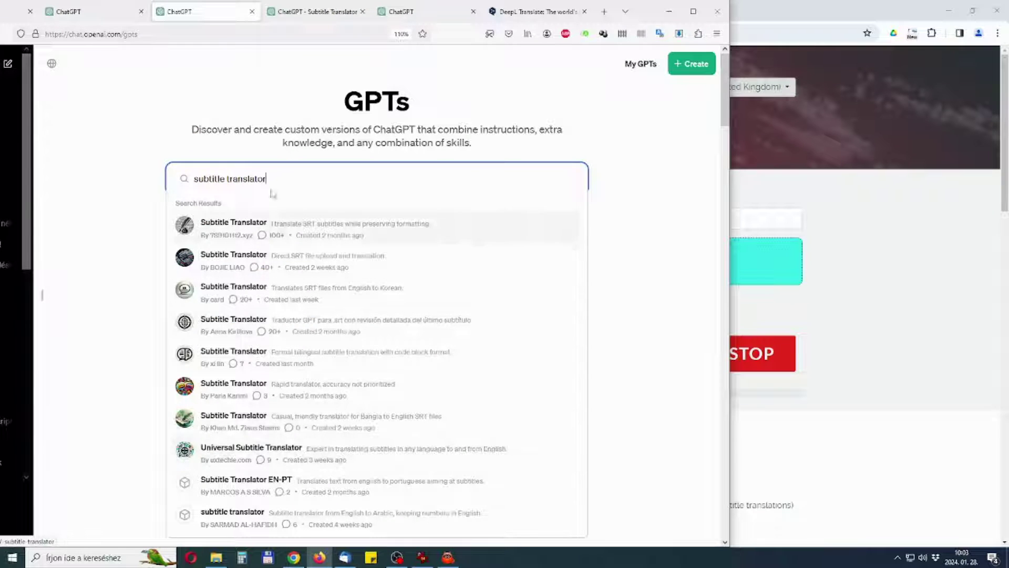
left_click(316, 15)
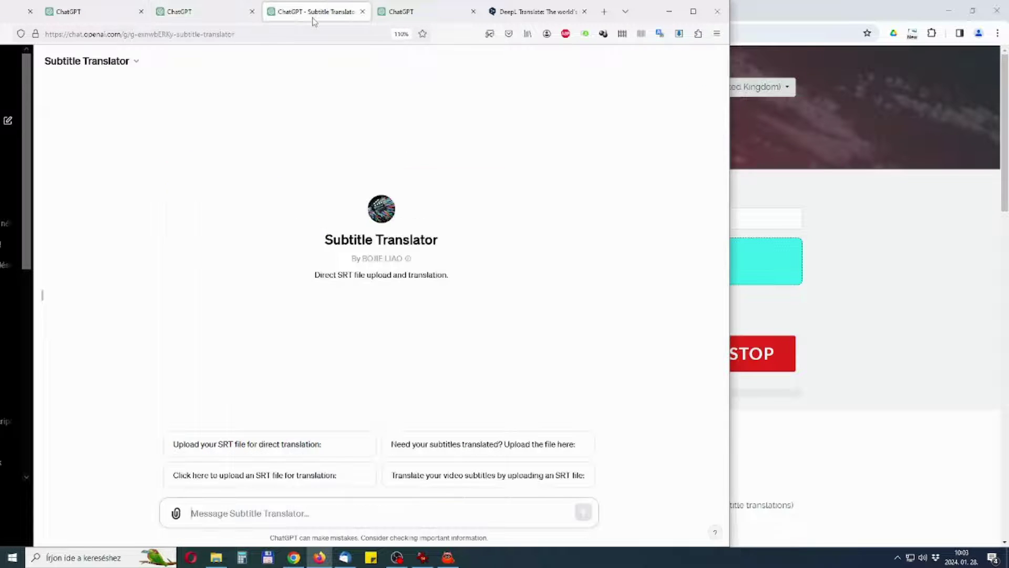
left_click(408, 14)
scroll(375, 170, "down", 4)
scroll(376, 170, "up", 5)
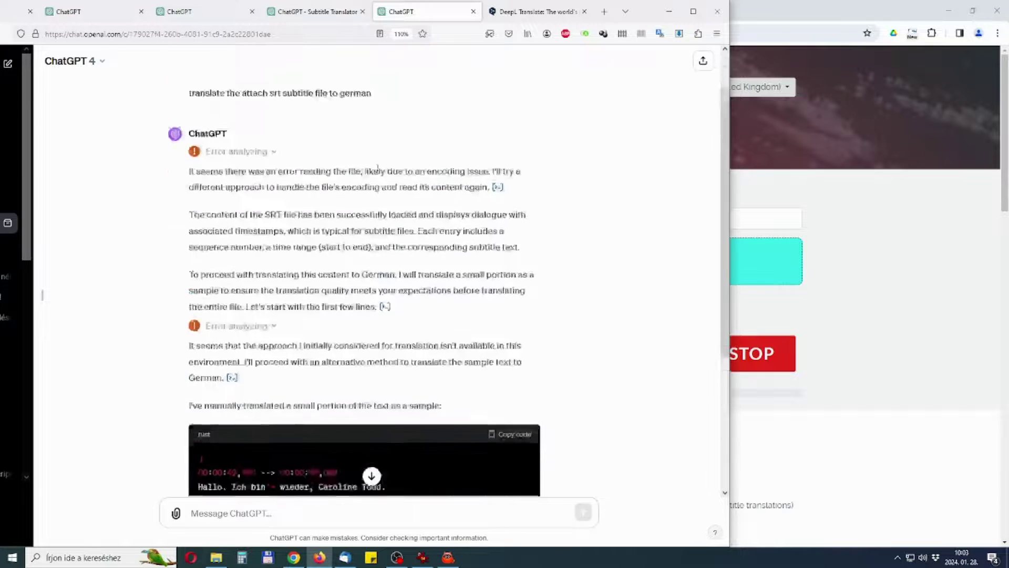
scroll(377, 169, "down", 7)
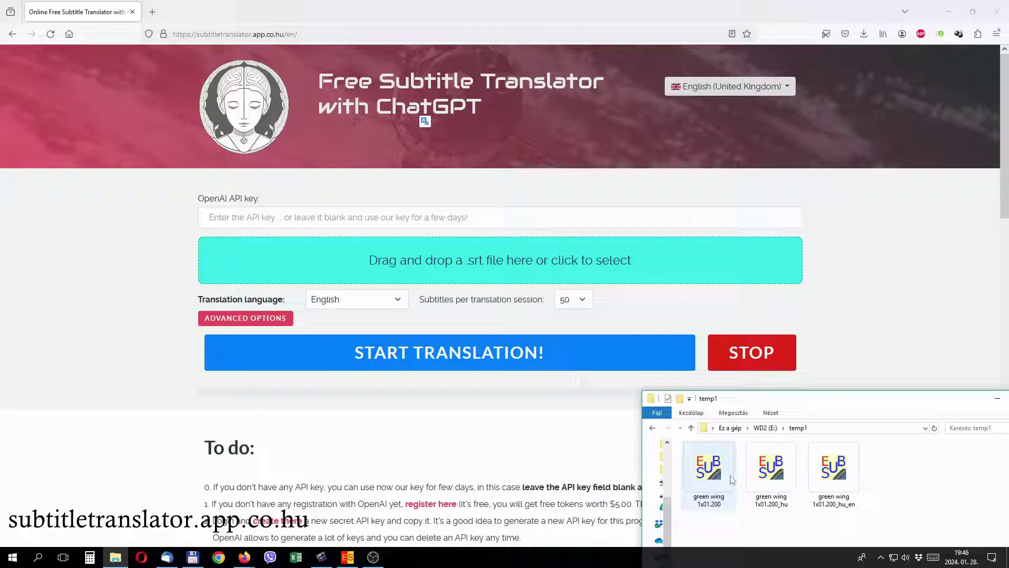
Translate green wing 1x01.200.srt to German and download green wing 1x01.200_de.srt.
left_click_drag(709, 468, 389, 273)
left_click(323, 327)
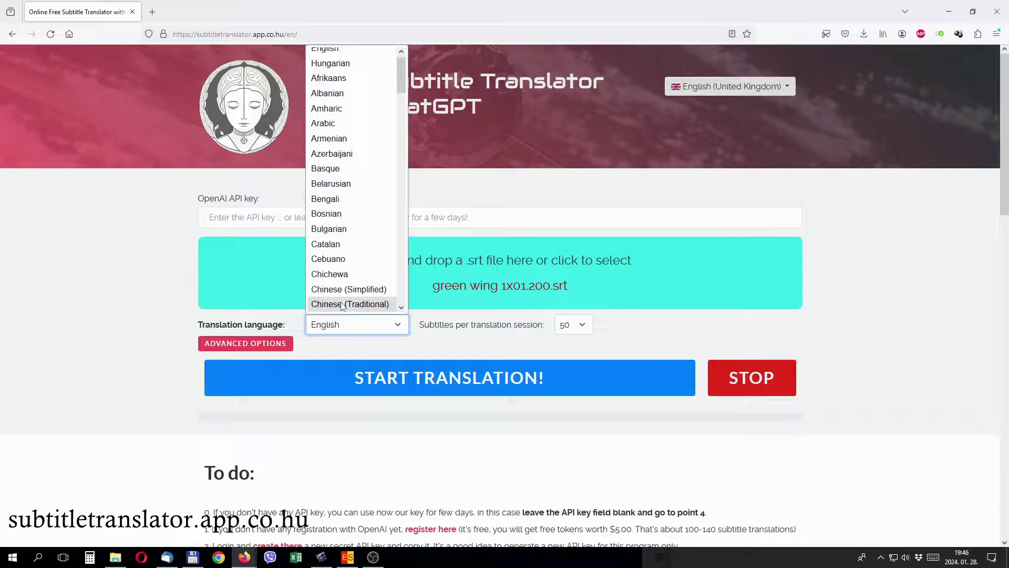
scroll(344, 306, "down", 5)
left_click(342, 297)
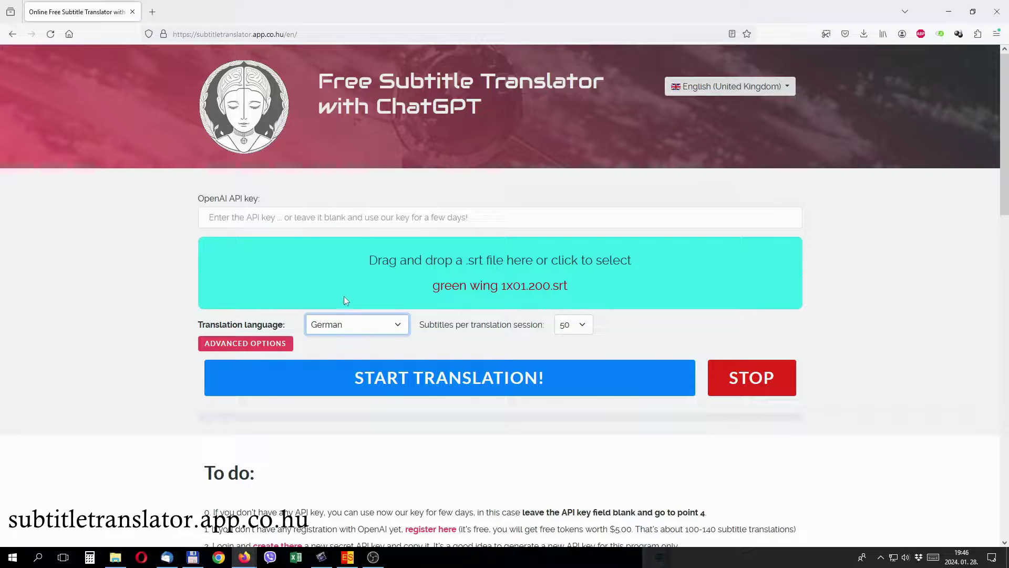
left_click(390, 384)
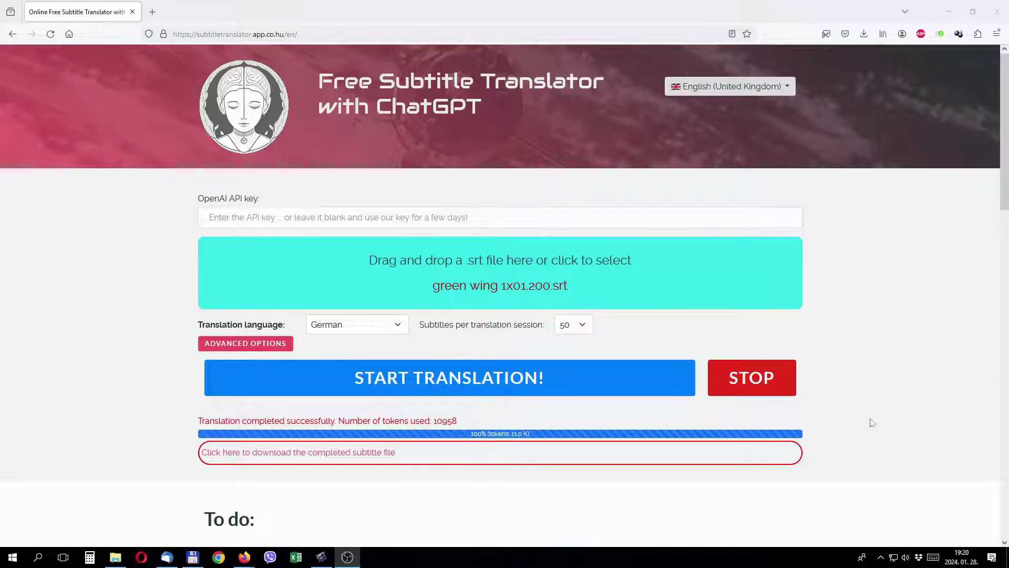
left_click(233, 456)
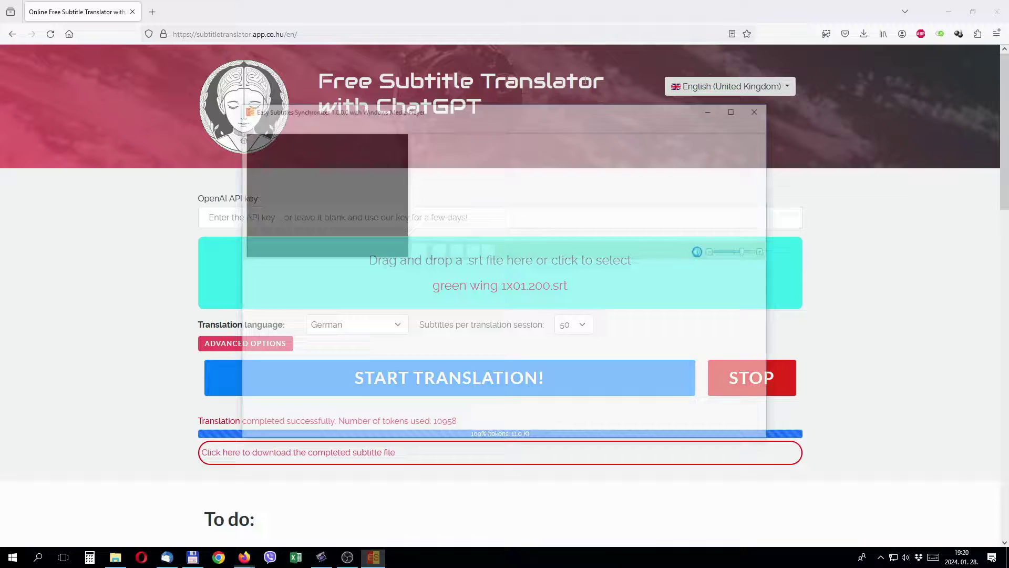
Maximize Easy Subtitles Synchronizer and inspect subtitle 13 of the 101 German subtitles.
left_click(737, 108)
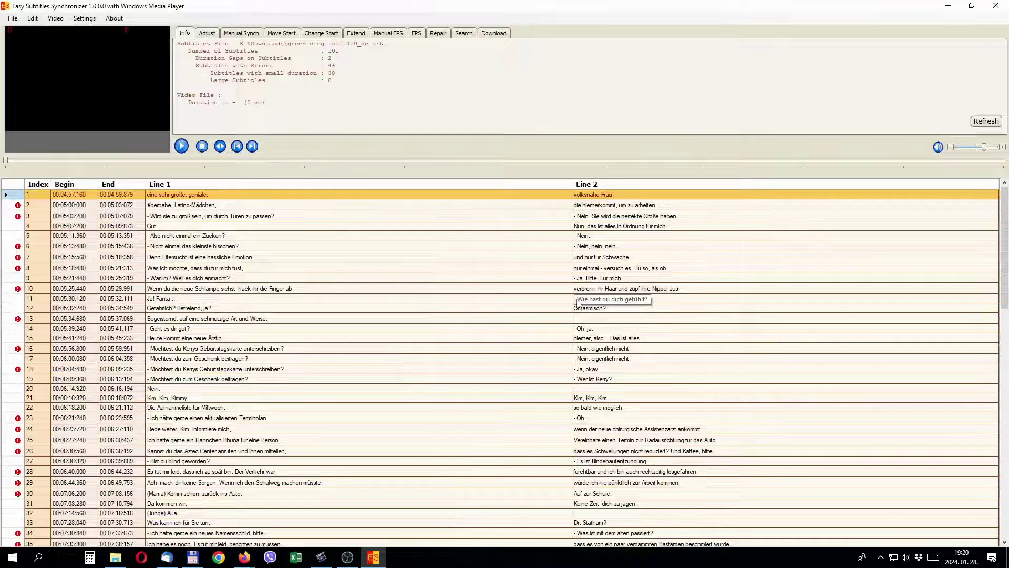
left_click(480, 320)
scroll(492, 323, "down", 5)
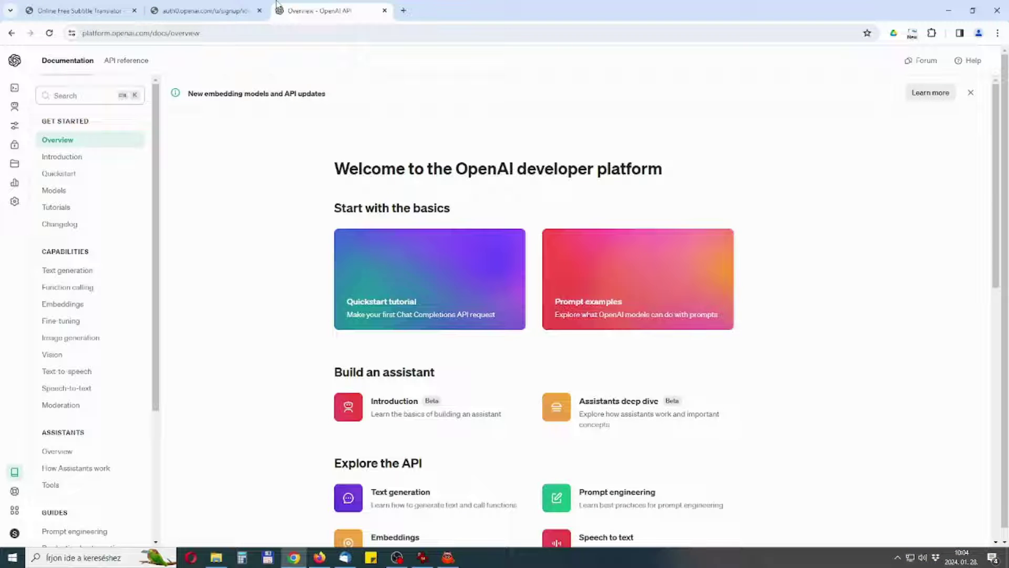
Check the translator page and auth0 sign-up tab, then show the OpenAI developer platform overview.
mouse_move(16, 221)
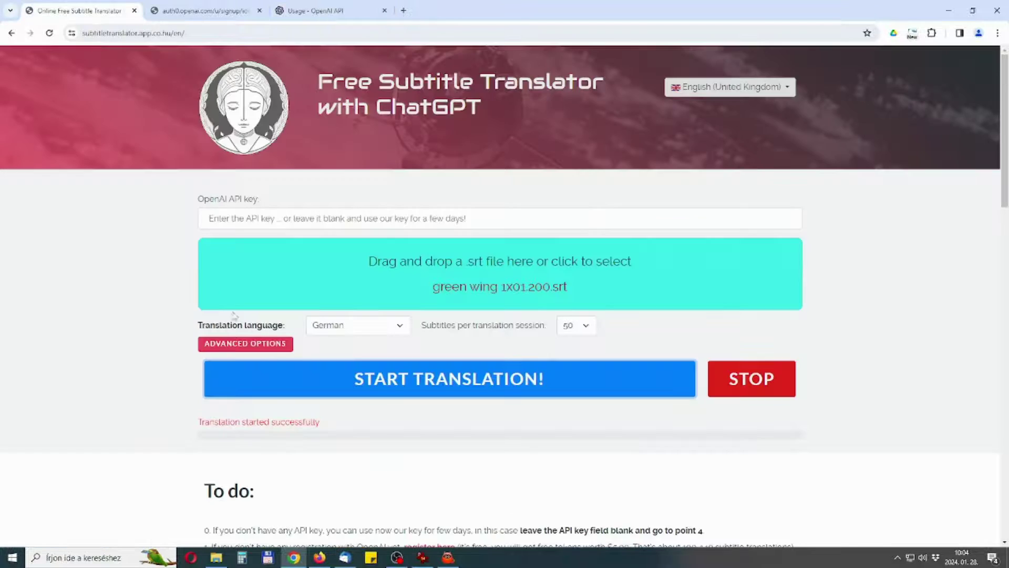
scroll(303, 481, "down", 4)
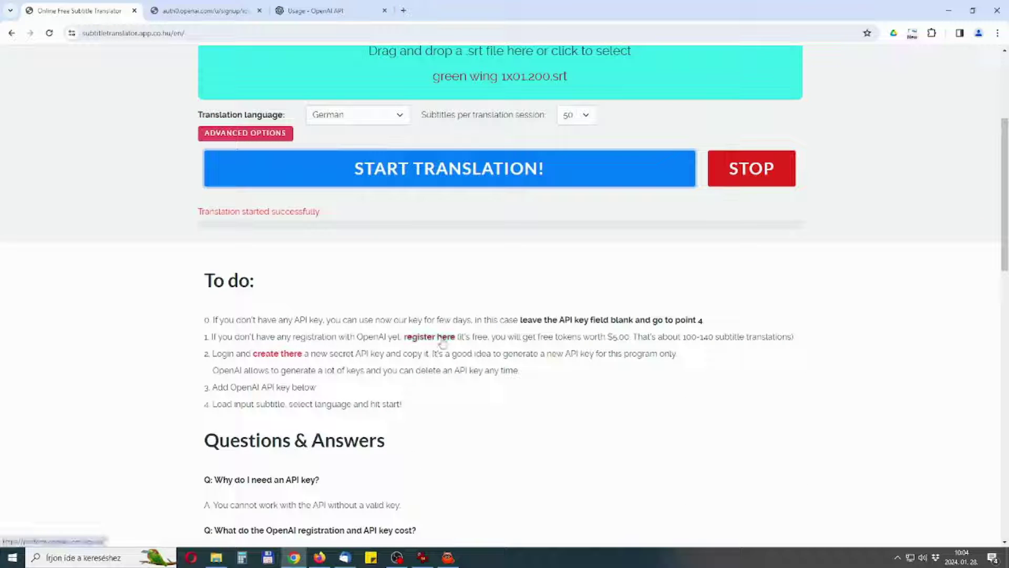
left_click(213, 15)
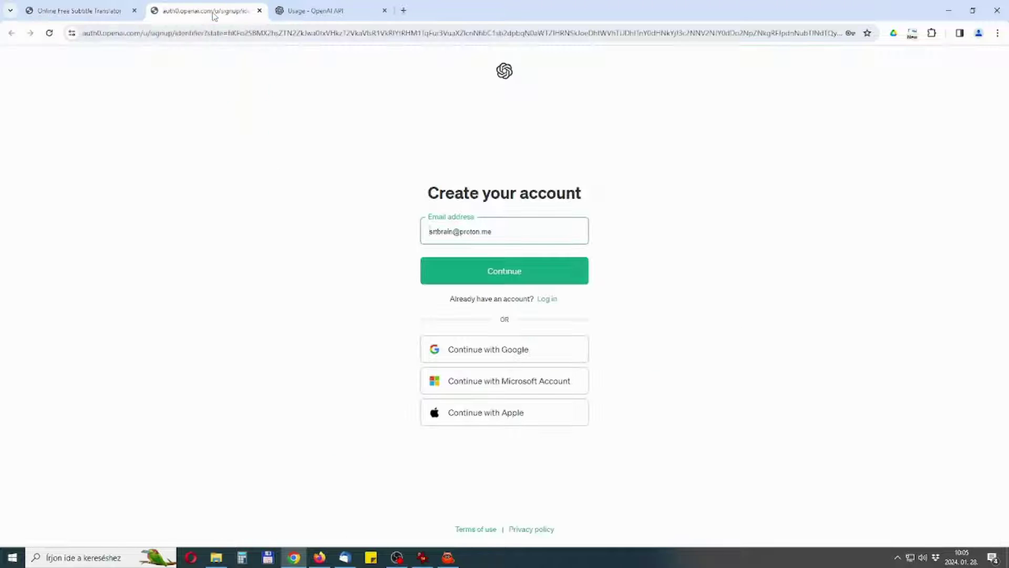
key("ctrl+Tab")
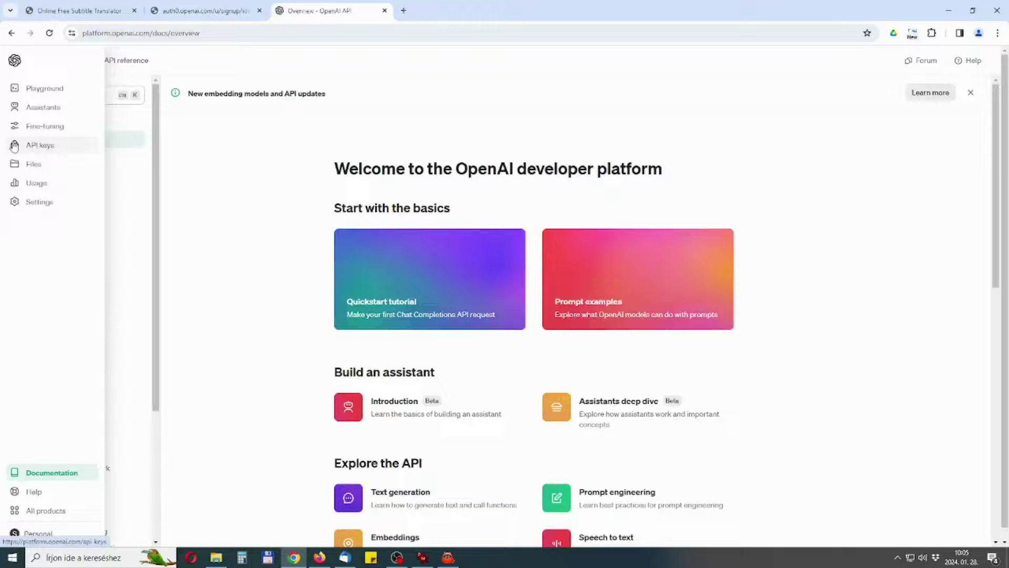
left_click(55, 181)
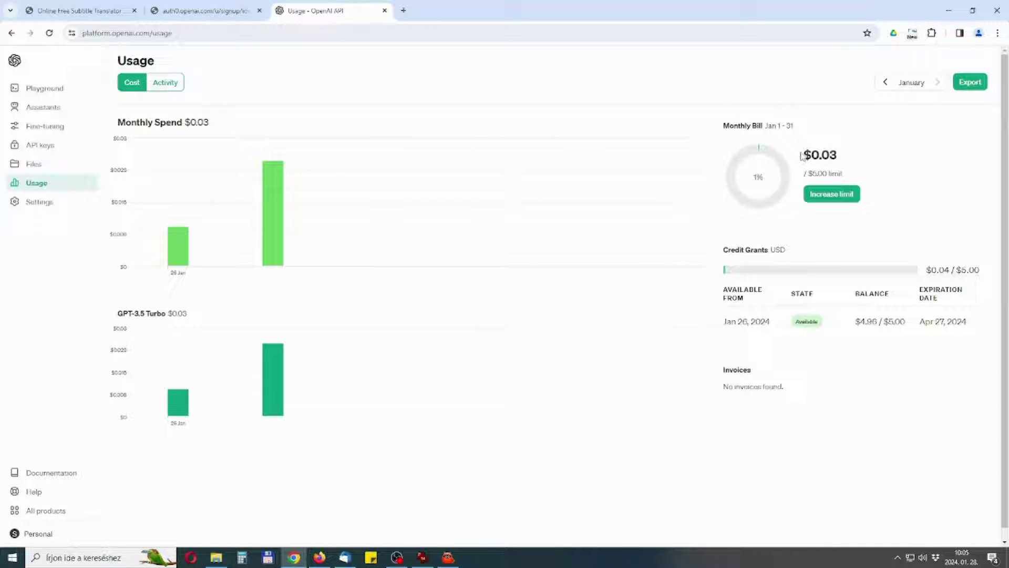
left_click_drag(804, 172, 861, 180)
left_click(862, 178)
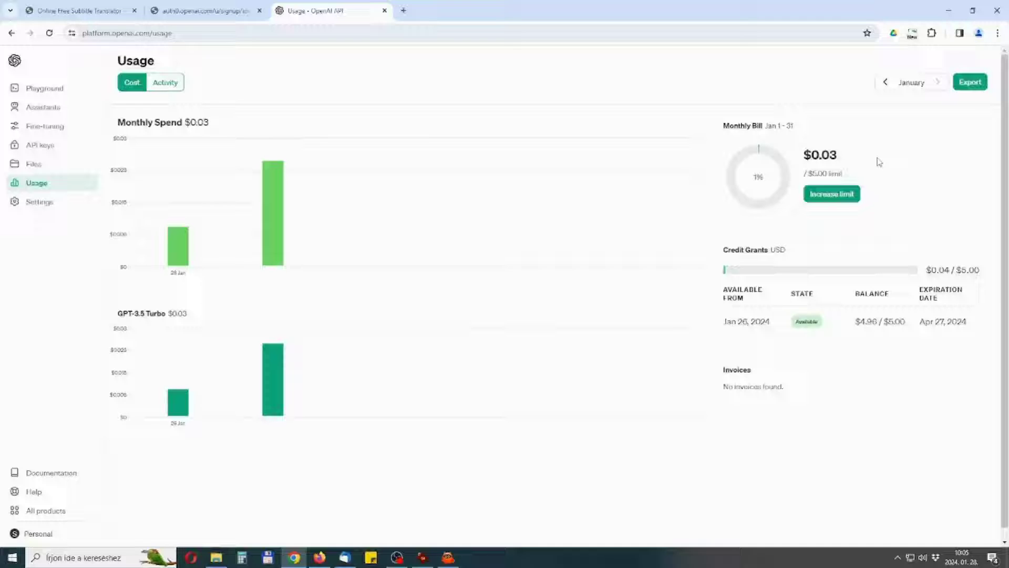
left_click(205, 11)
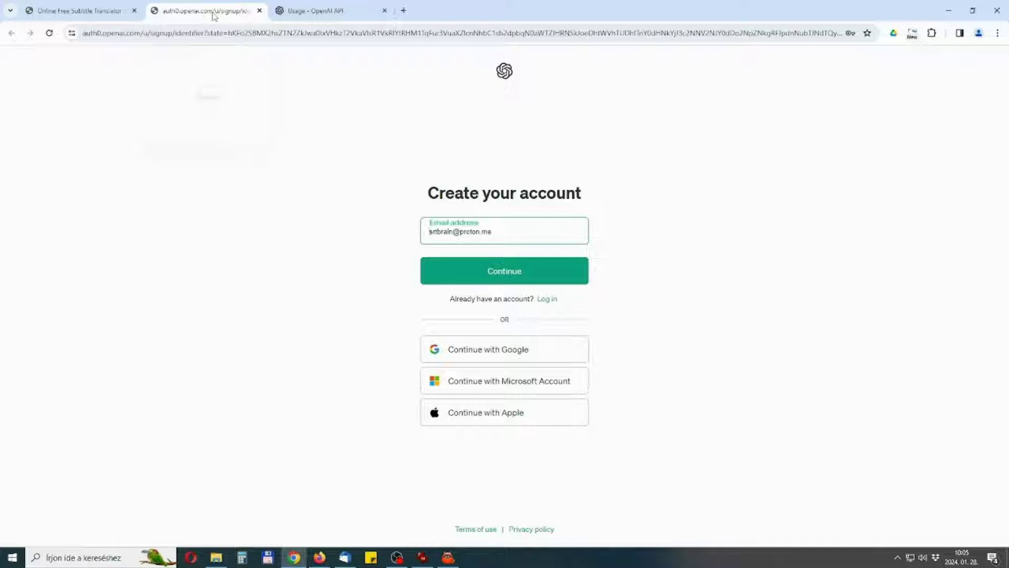
left_click(316, 10)
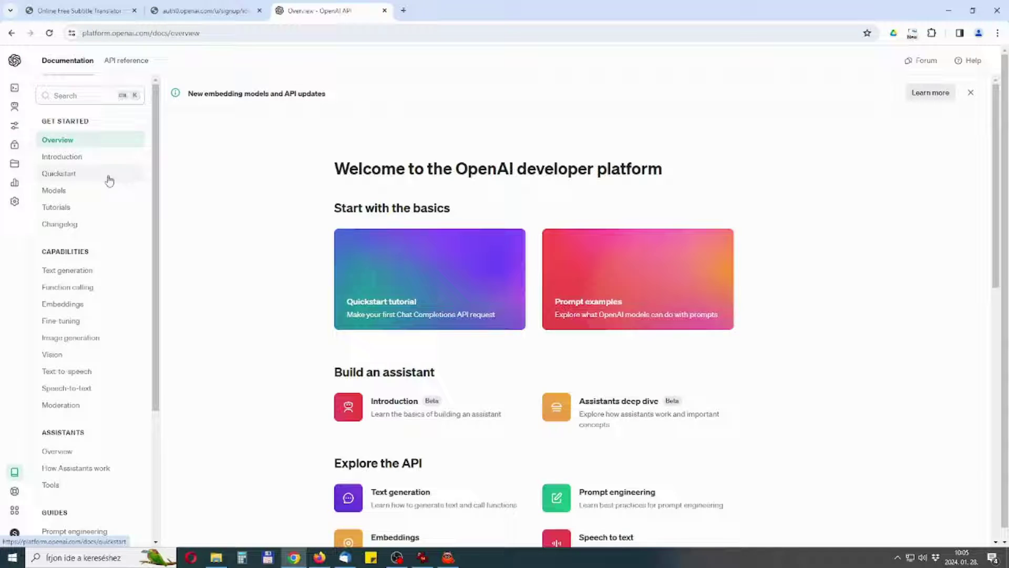
Create a new secret API key named 'srt brain'.
left_click(14, 146)
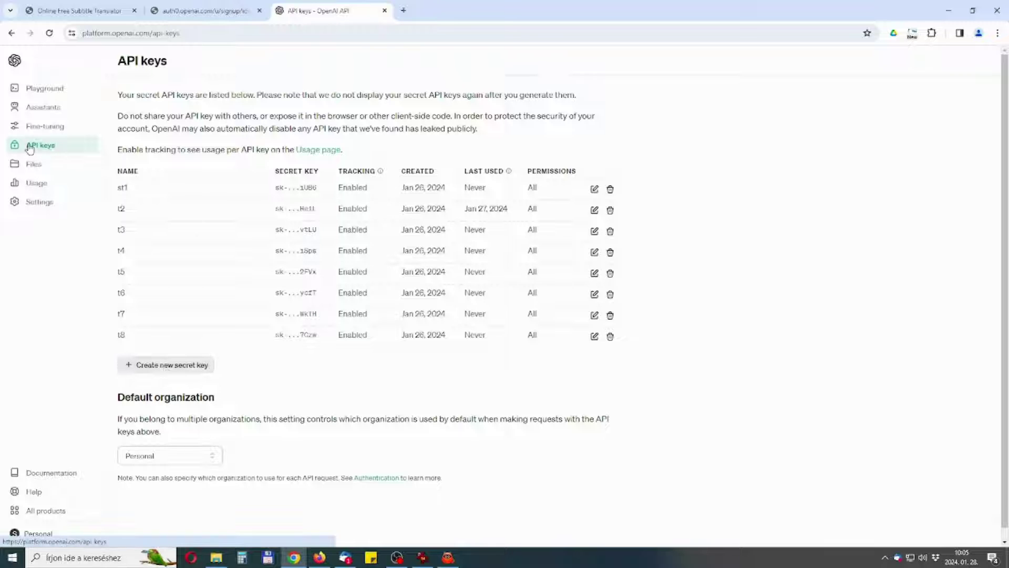
left_click(168, 366)
type("t br")
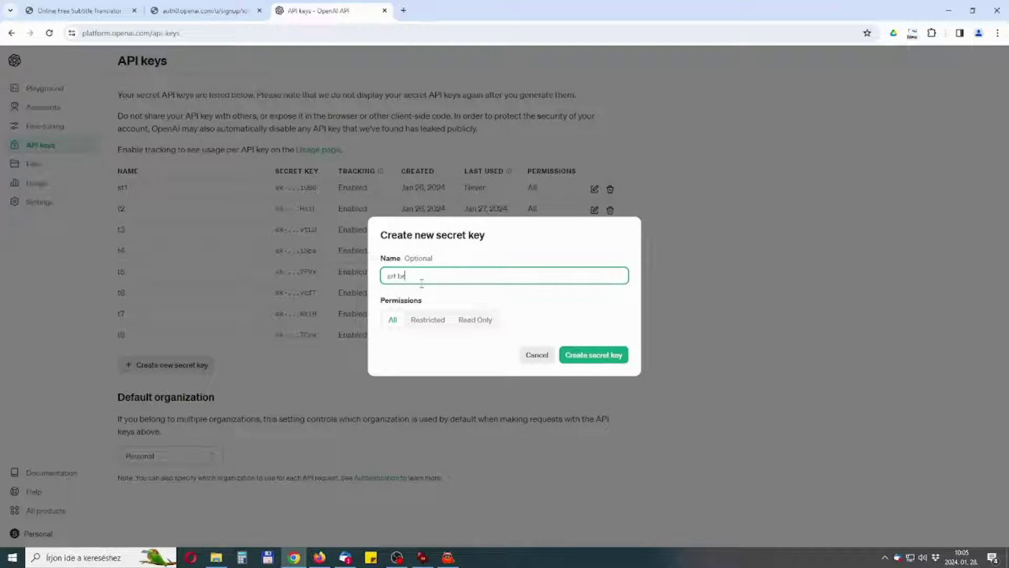
type("ain")
left_click(620, 355)
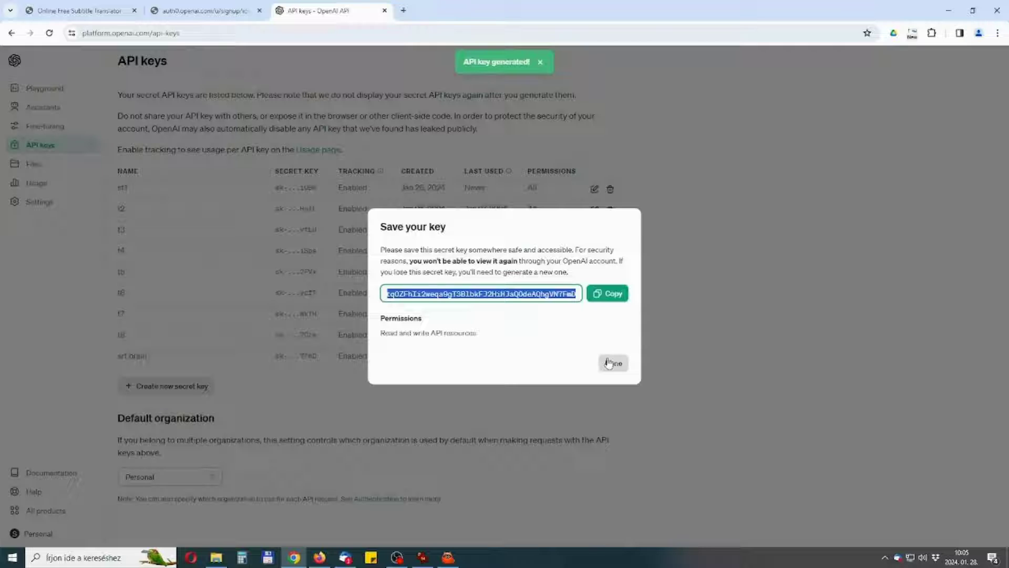
Copy the new secret key and select the translator's OpenAI API key field.
left_click(615, 296)
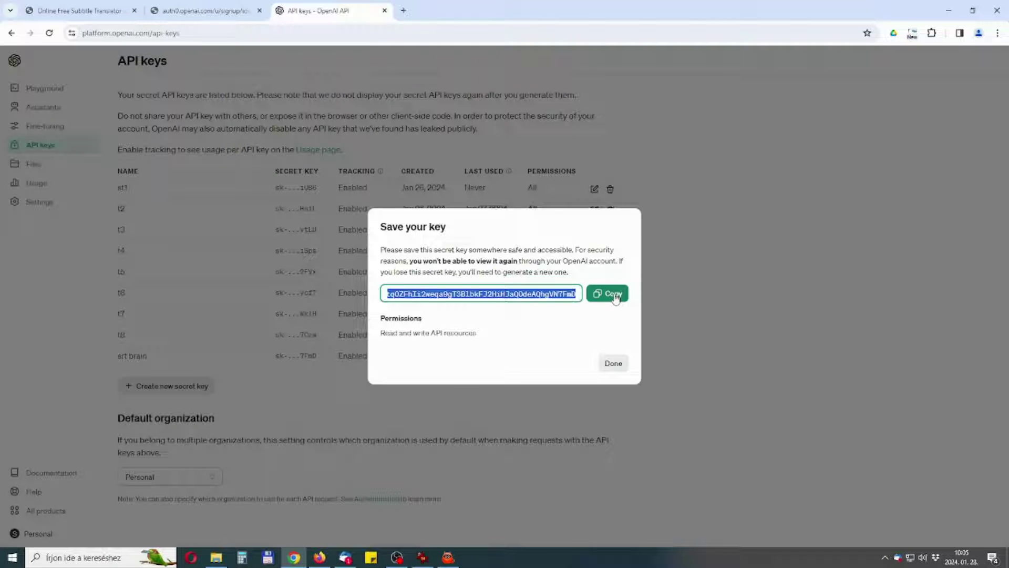
left_click(614, 295)
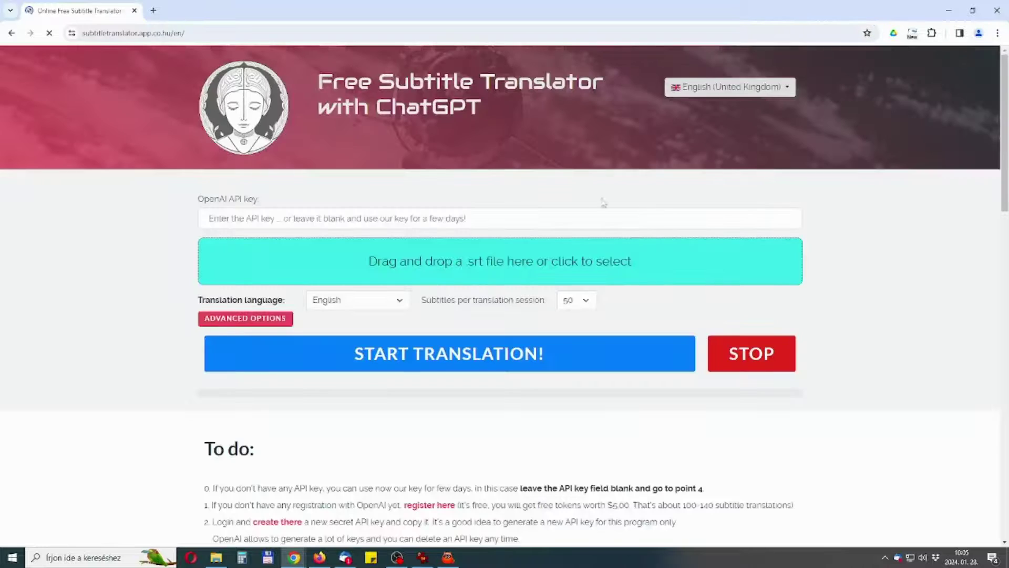
left_click(254, 219)
Paste the new key into the API key field and load green wing 1x01.200.srt.
key("ctrl+v")
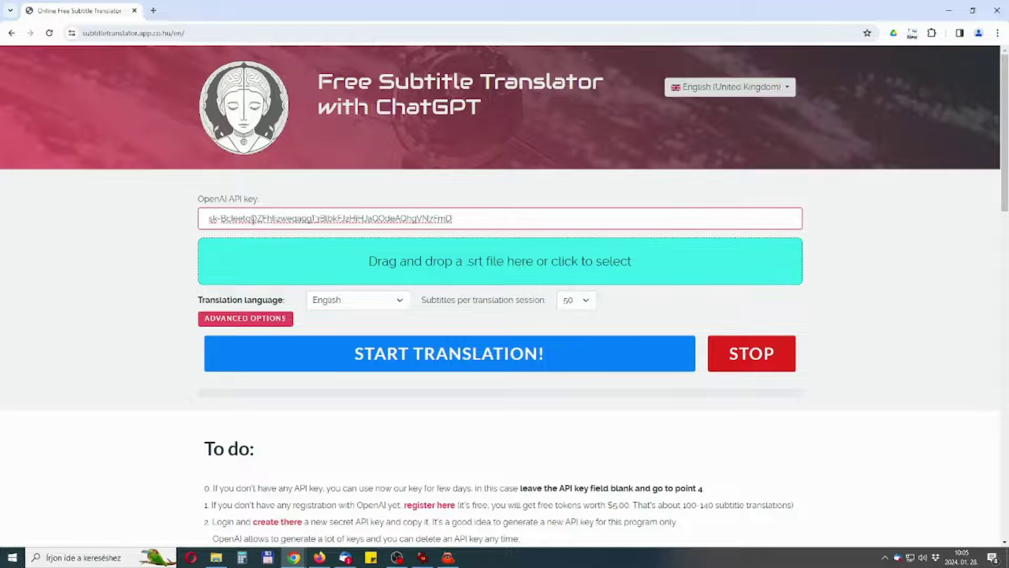
left_click(216, 557)
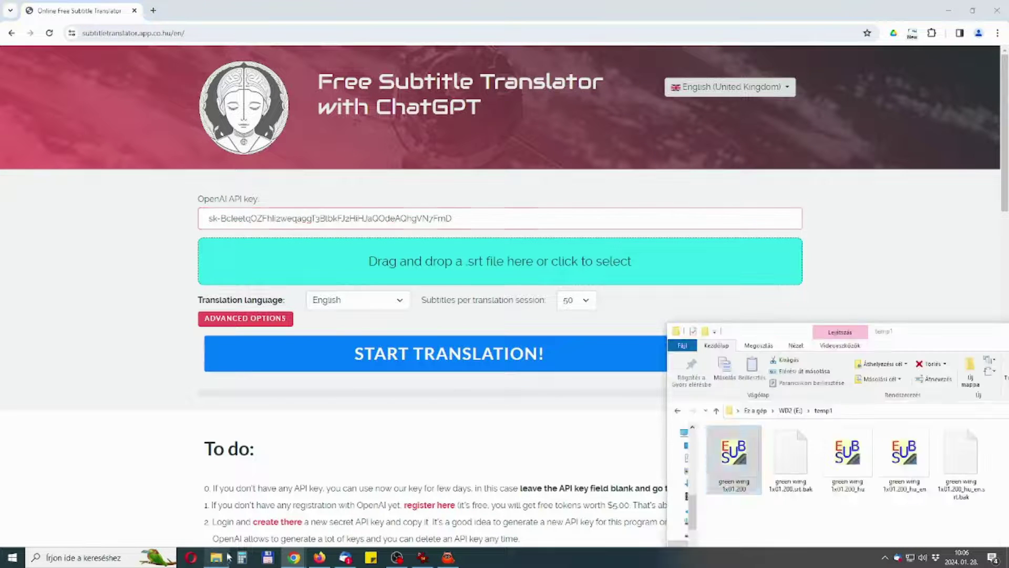
left_click_drag(720, 459, 563, 263)
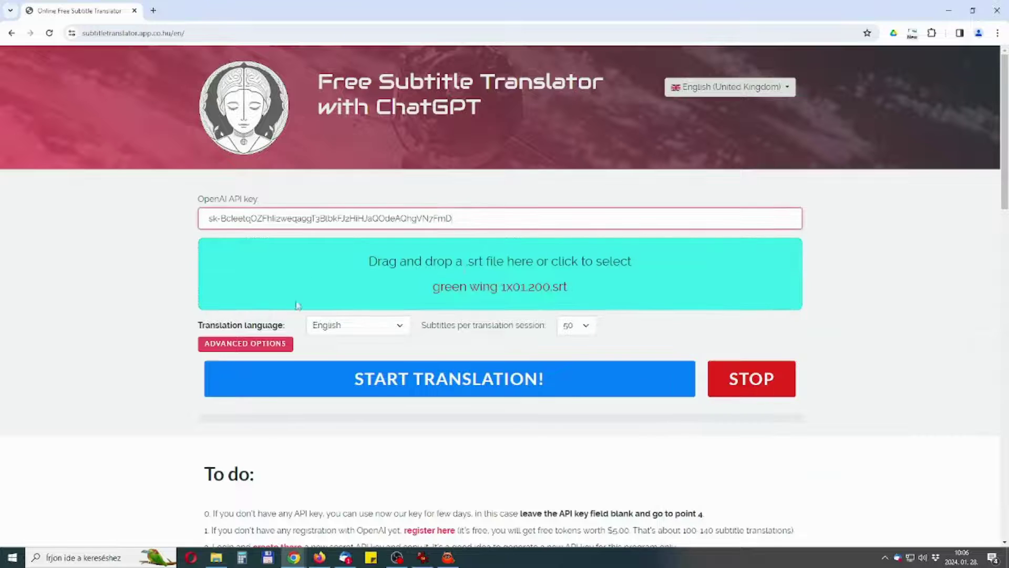
Set German as the translation language and start the translation.
left_click(372, 326)
key("Down")
key("Down")
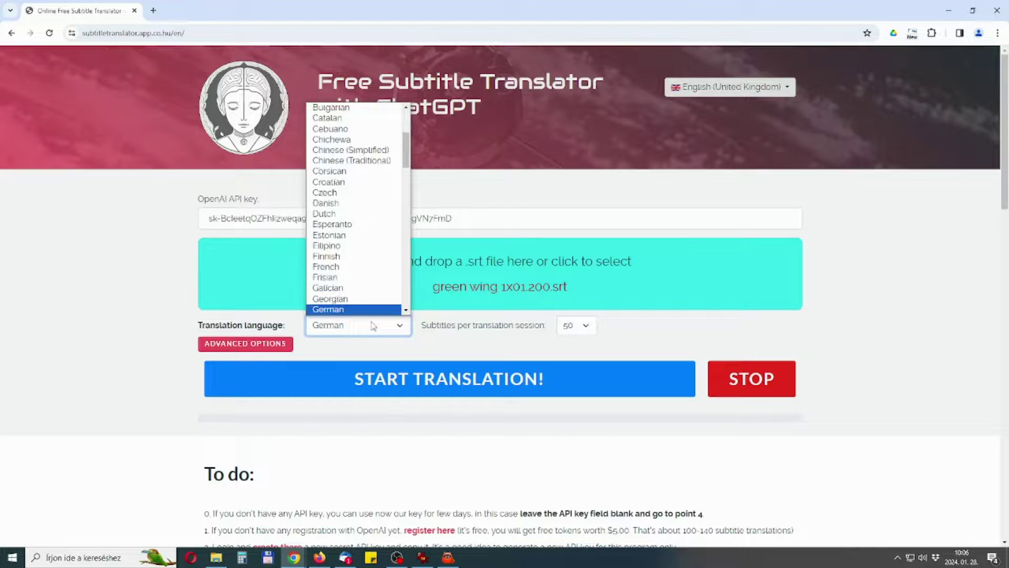
key("Return")
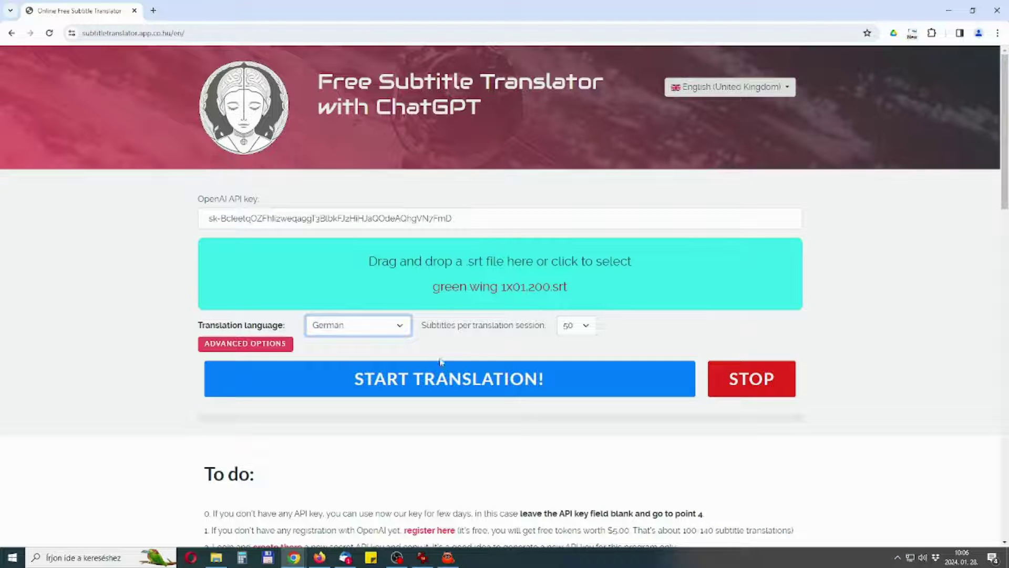
left_click(339, 388)
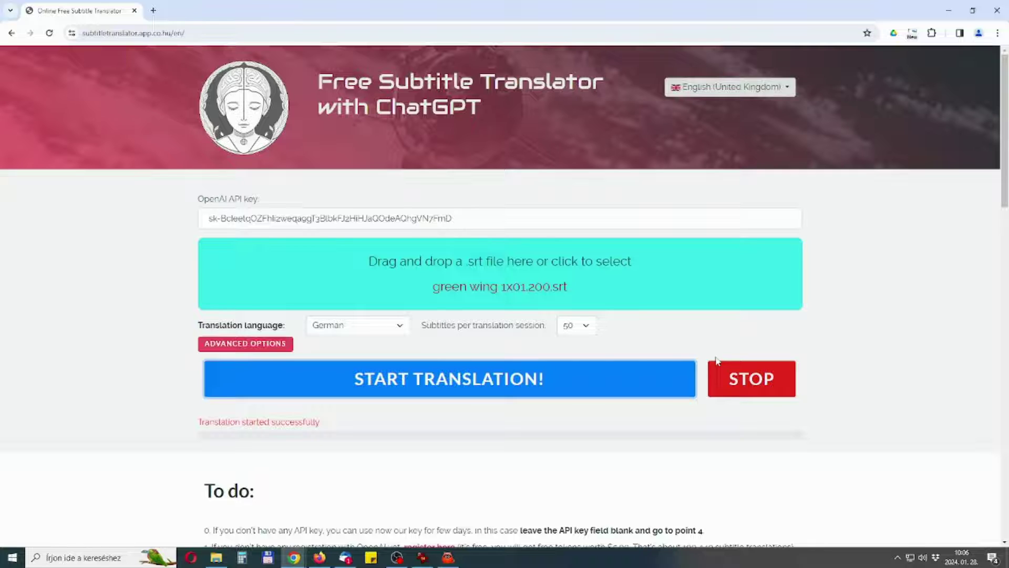
Review the advanced options, keeping the delay per API call at 5 seconds.
left_click(222, 345)
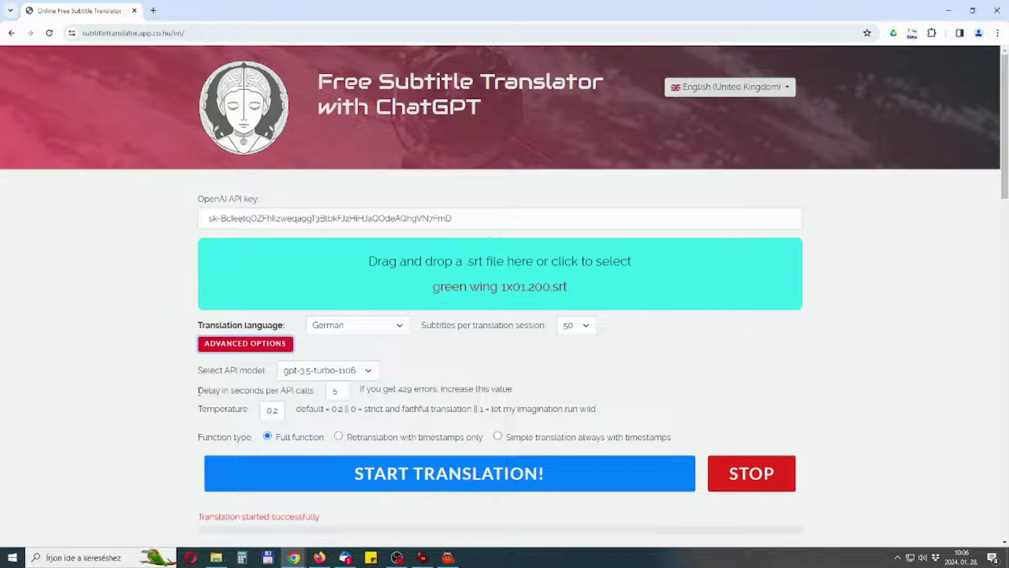
left_click_drag(210, 390, 317, 392)
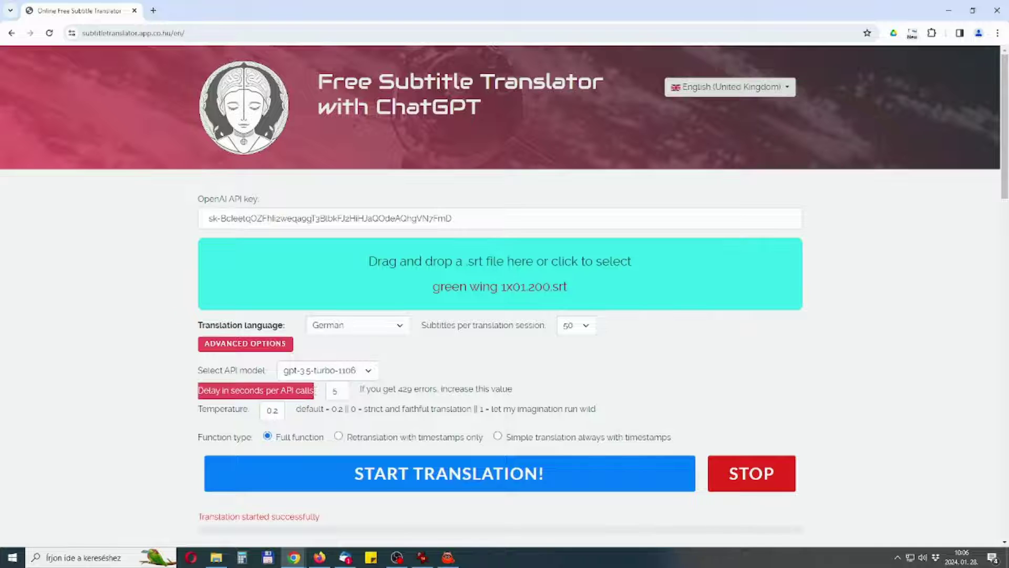
left_click(347, 393)
left_click(347, 395)
left_click(470, 398)
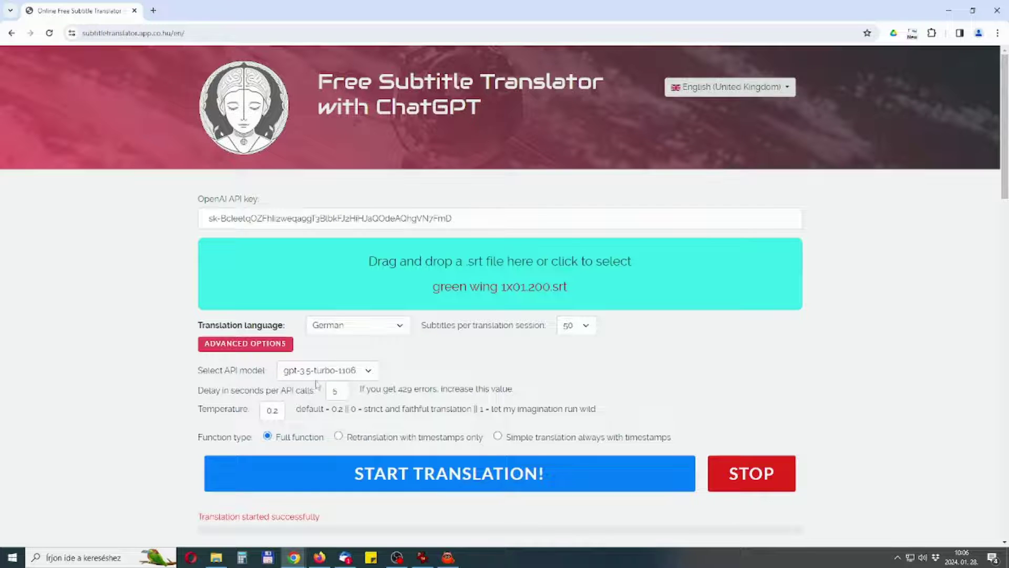
left_click(247, 345)
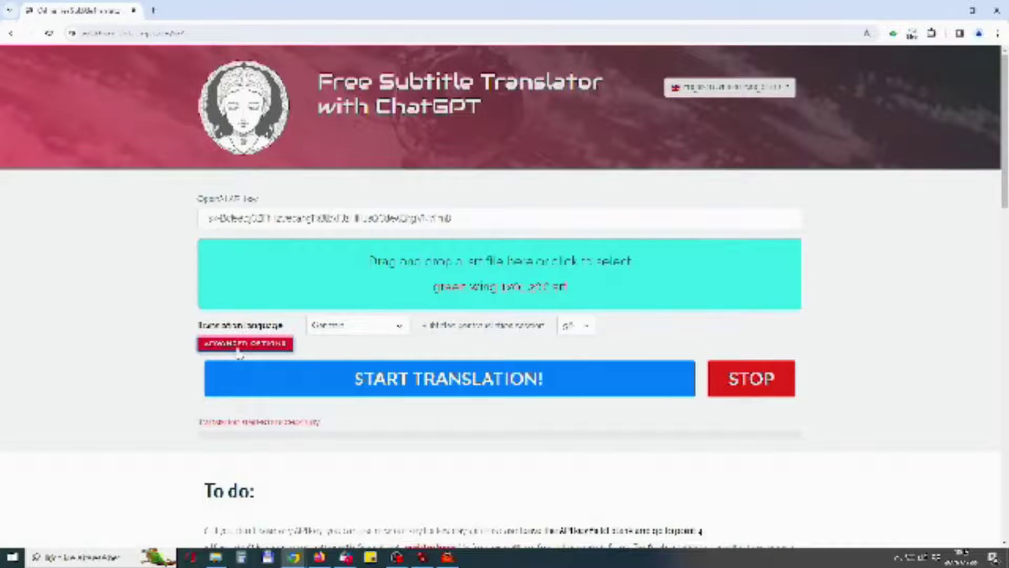
Switch the API model to gpt-4-1106-preview, noting the GPT-4 payment requirement.
left_click(239, 350)
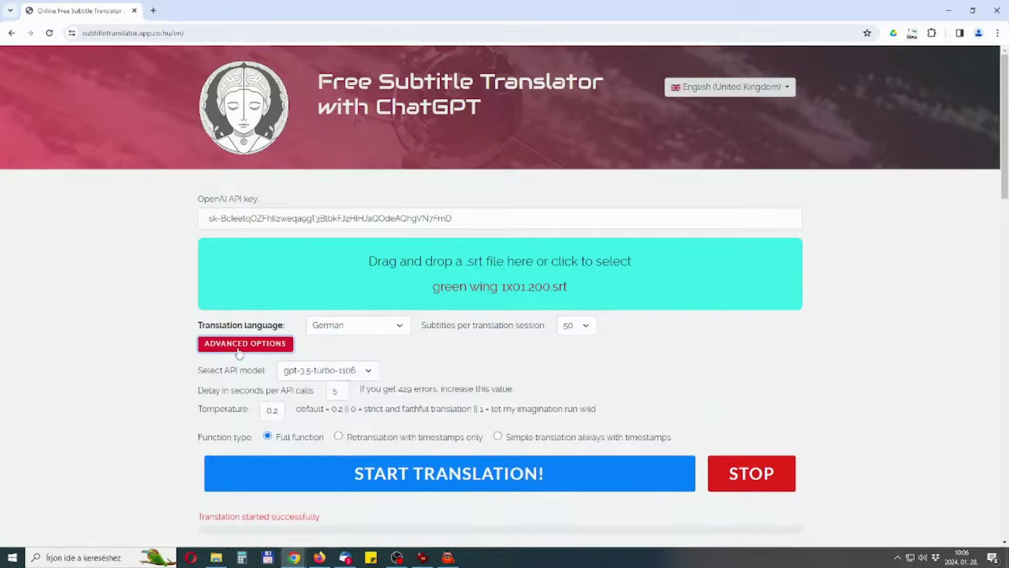
left_click(297, 378)
left_click(299, 397)
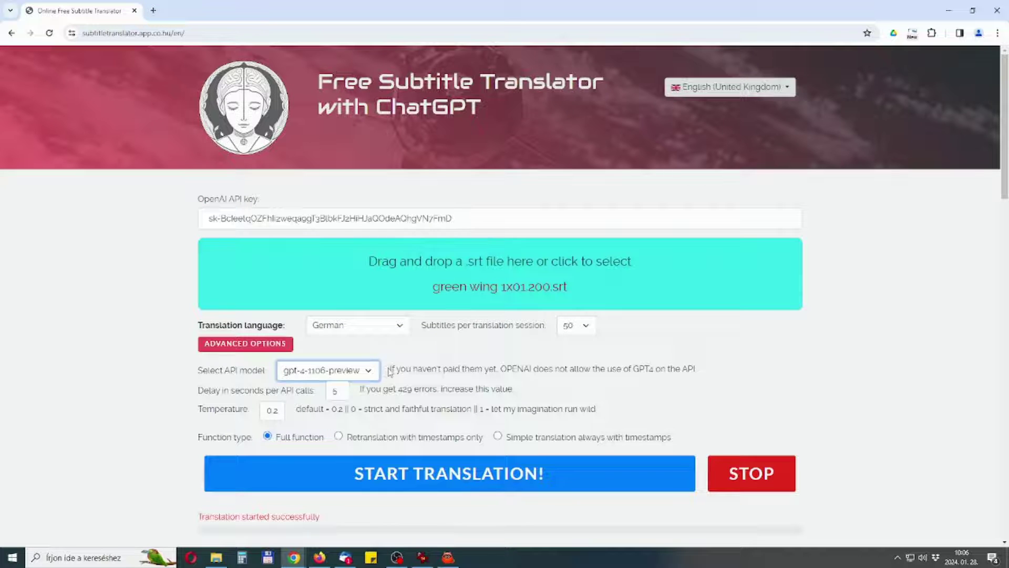
left_click_drag(390, 371, 719, 373)
left_click(718, 372)
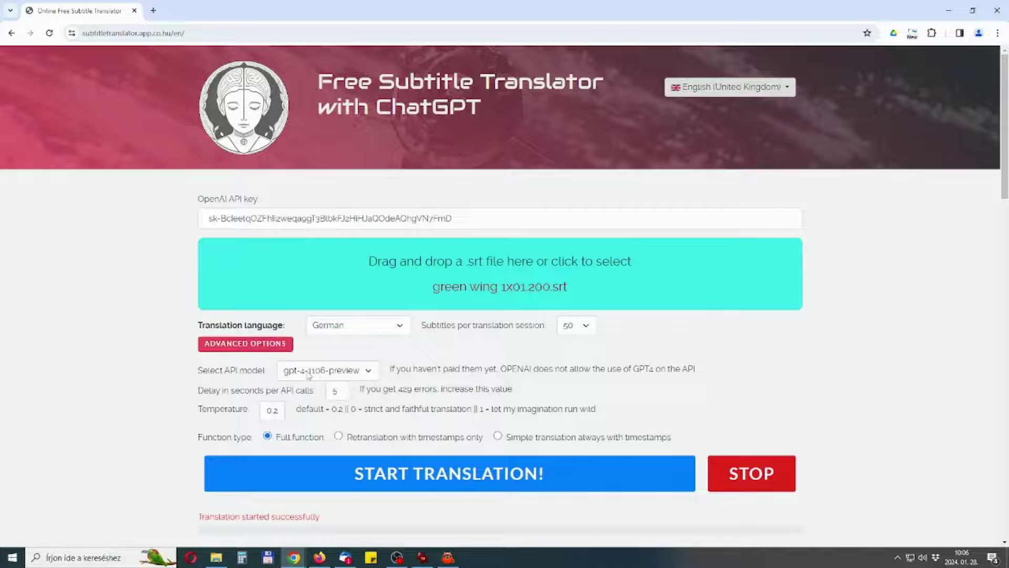
left_click(309, 374)
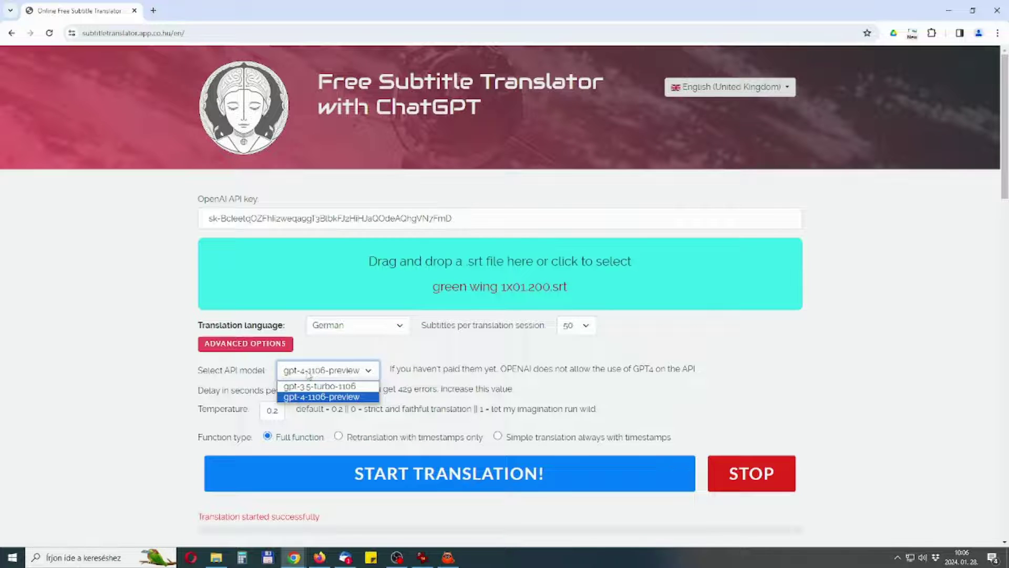
left_click(309, 375)
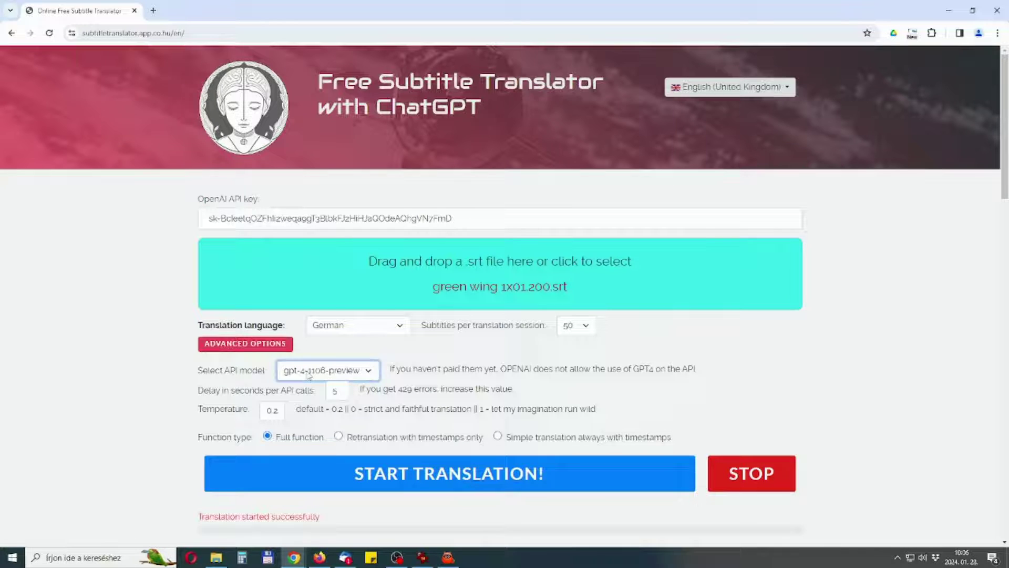
left_click_drag(198, 390, 322, 397)
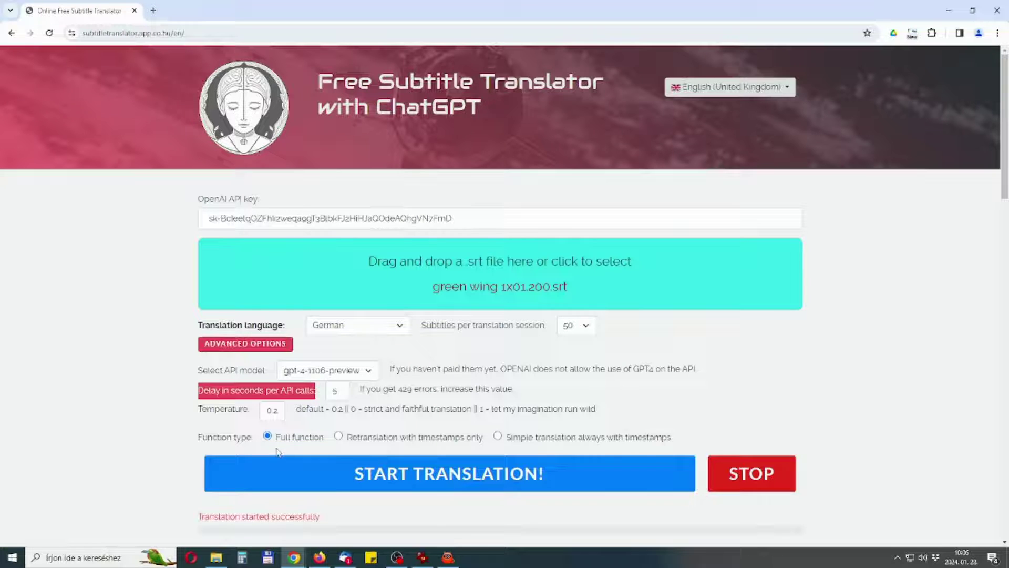
left_click(337, 392)
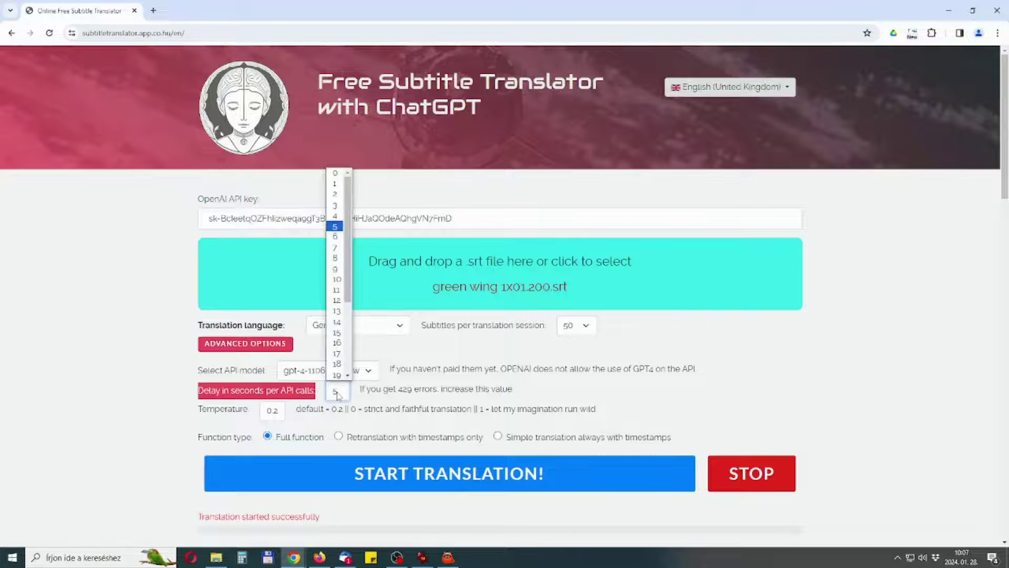
left_click(337, 395)
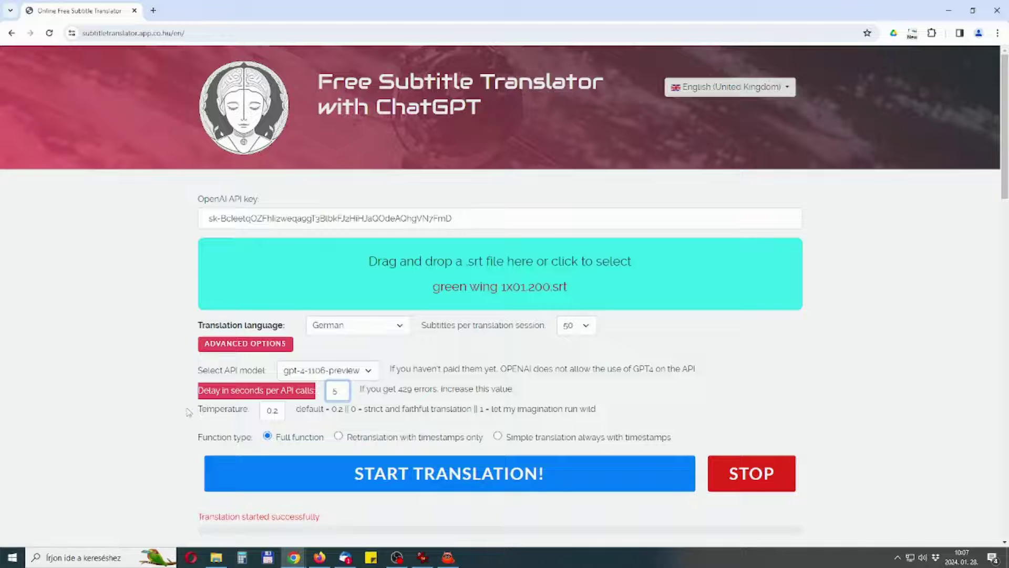
left_click_drag(195, 409, 248, 411)
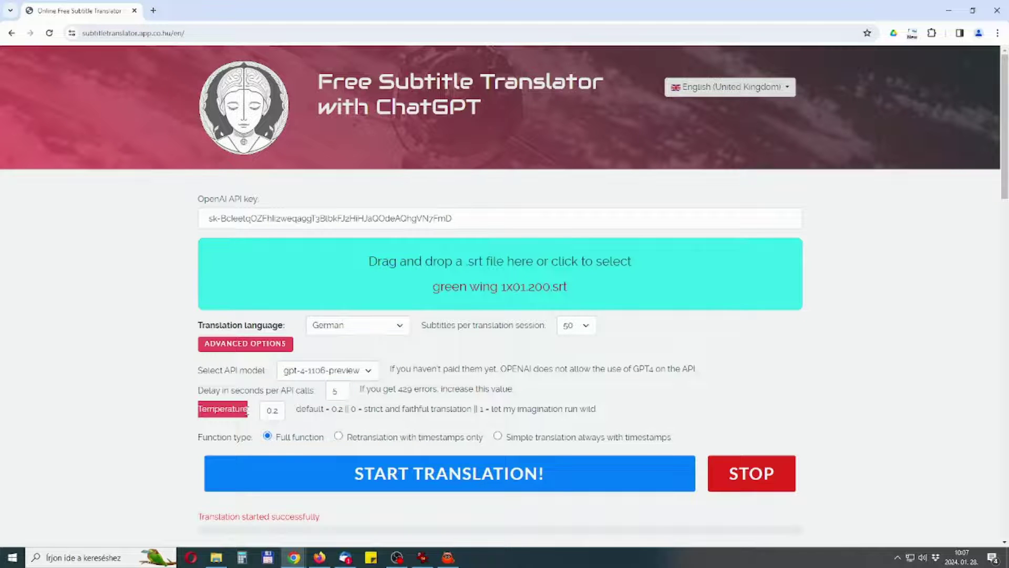
left_click(273, 410)
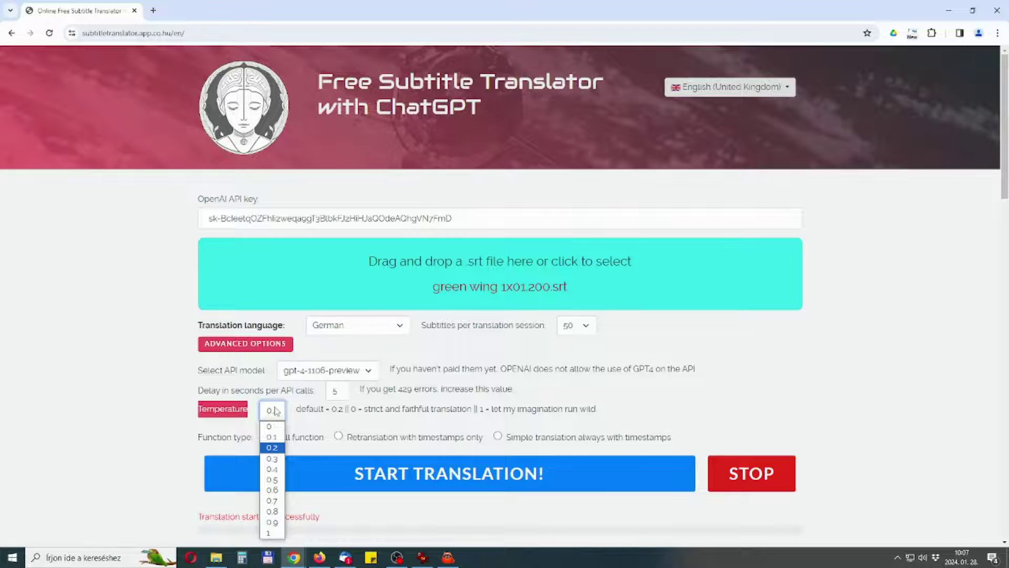
left_click(275, 411)
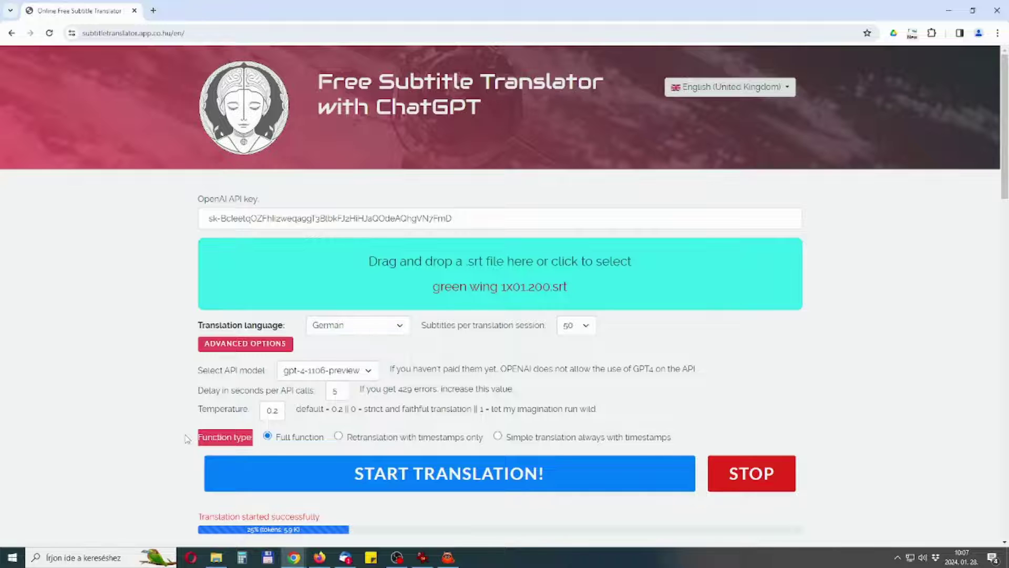
Try the simple-translation and retranslation function types, then return to Full function until 100%.
scroll(185, 439, "down", 1)
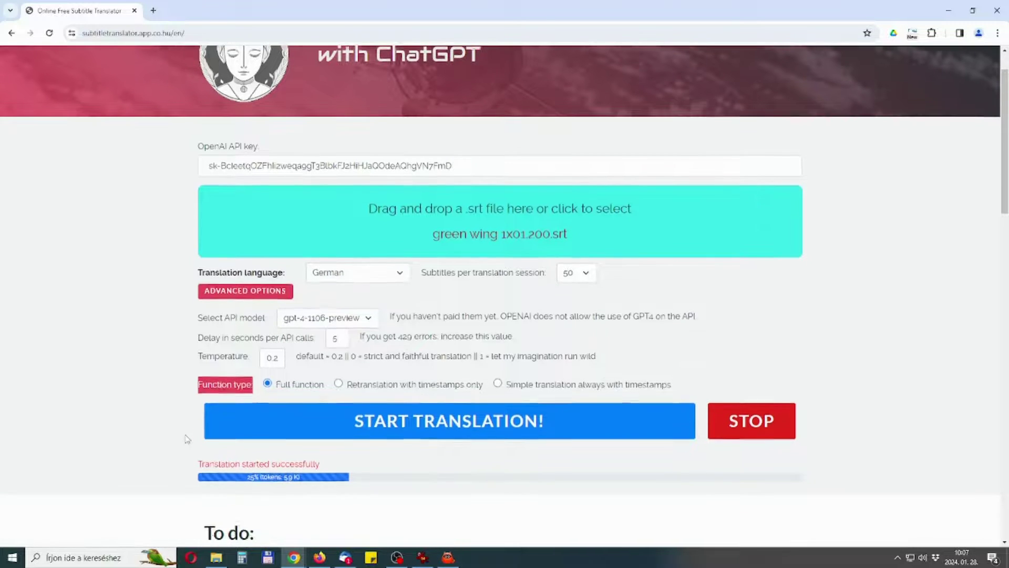
scroll(185, 439, "up", 1)
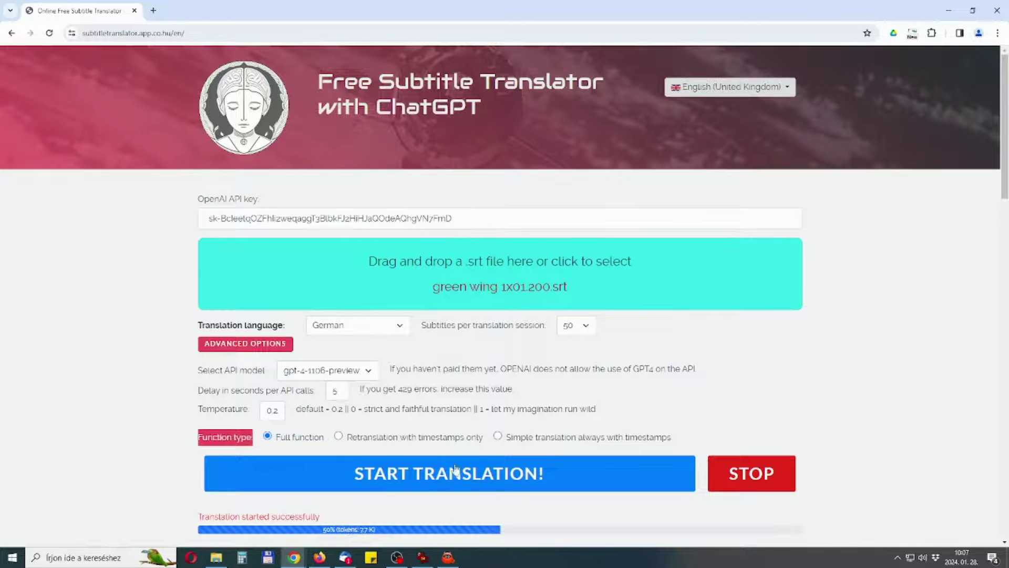
left_click(498, 437)
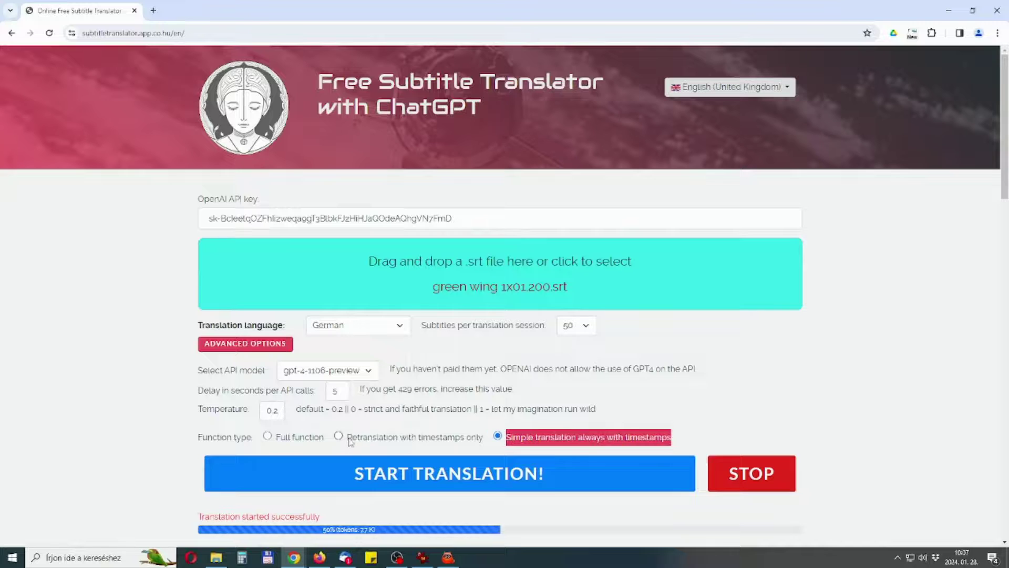
left_click_drag(347, 437, 480, 442)
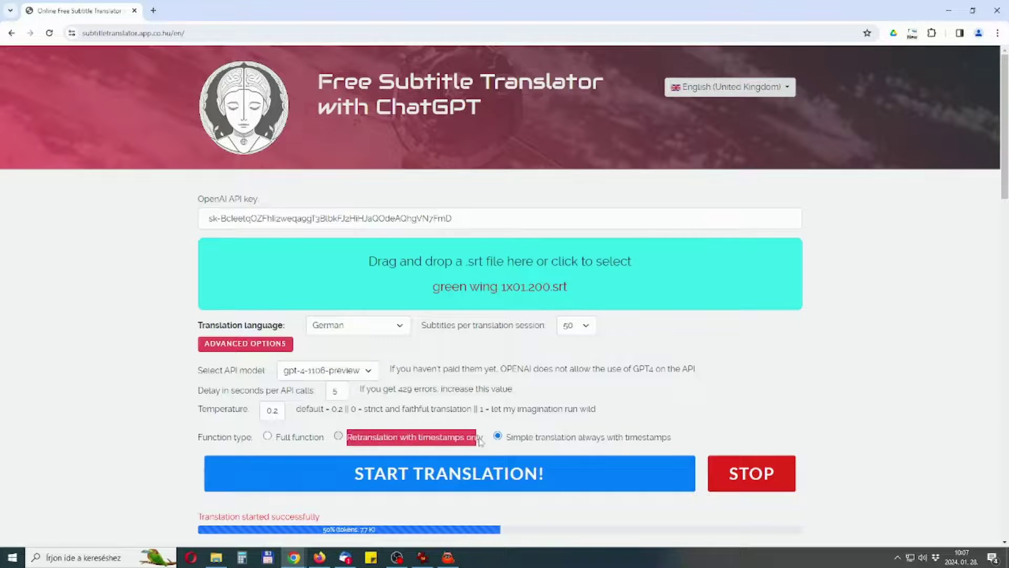
left_click(338, 436)
left_click(268, 437)
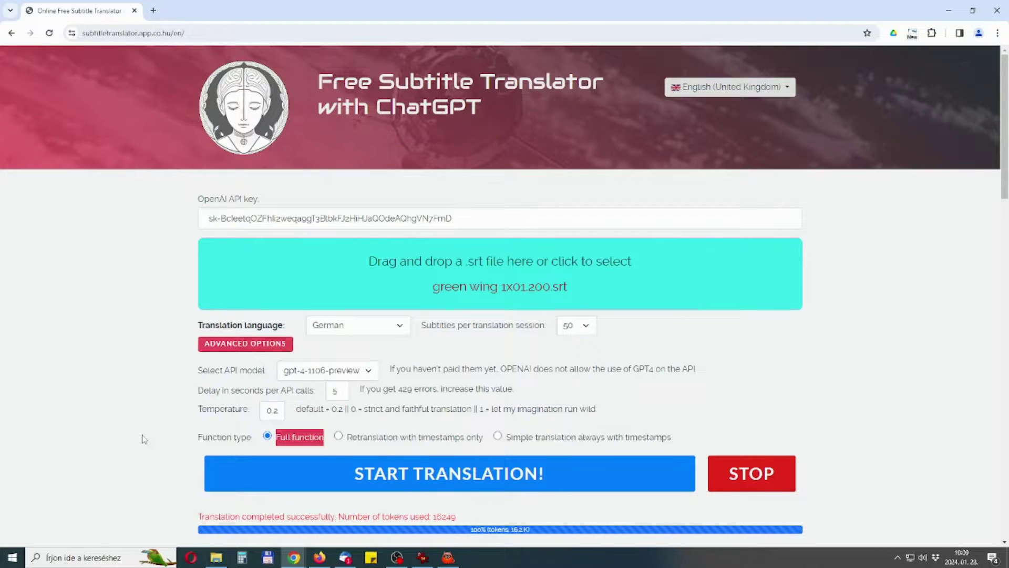
Download the finished German SRT file from the link under the progress bar.
scroll(143, 439, "down", 1)
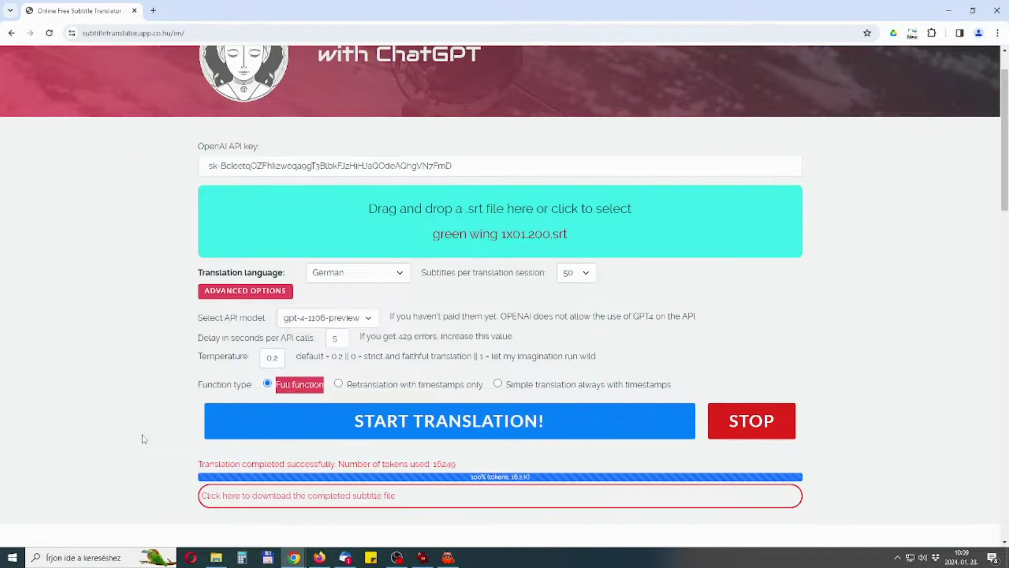
scroll(143, 439, "up", 1)
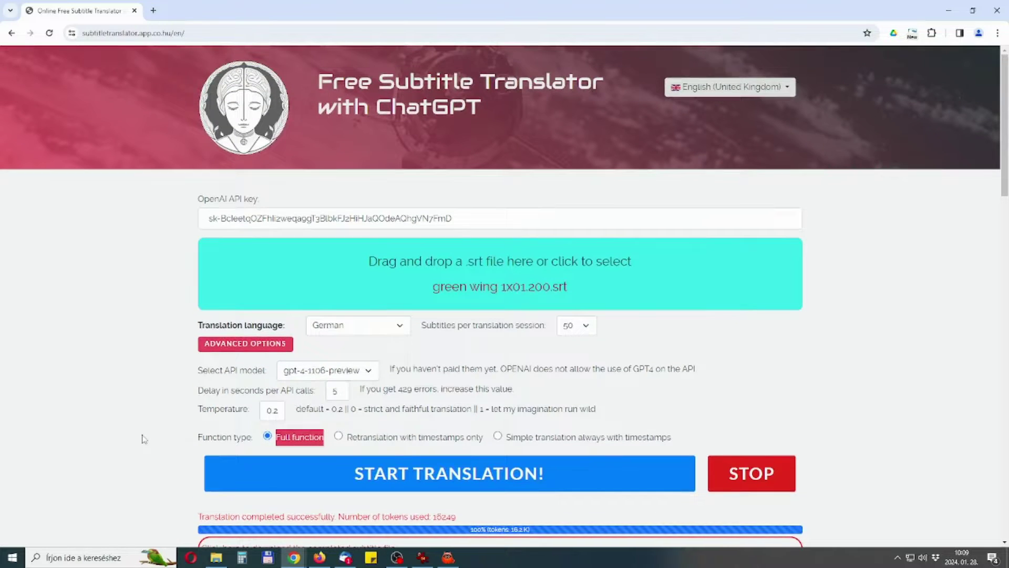
scroll(143, 439, "down", 1)
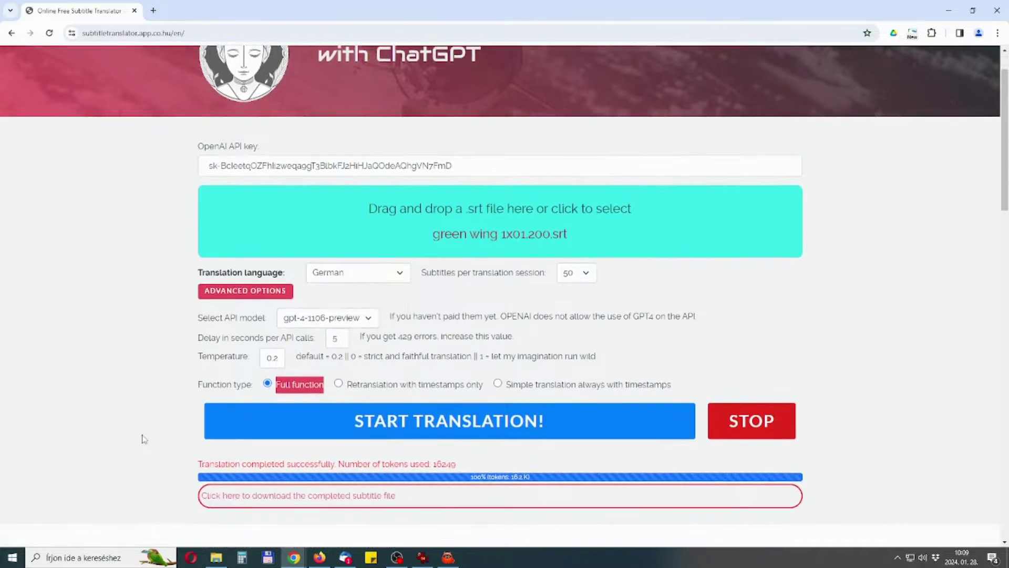
left_click(288, 500)
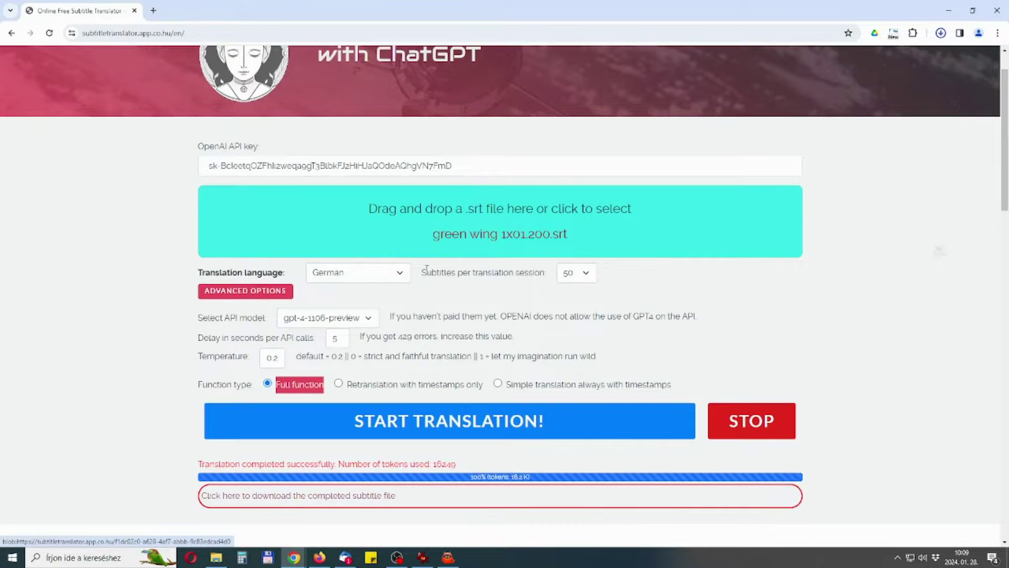